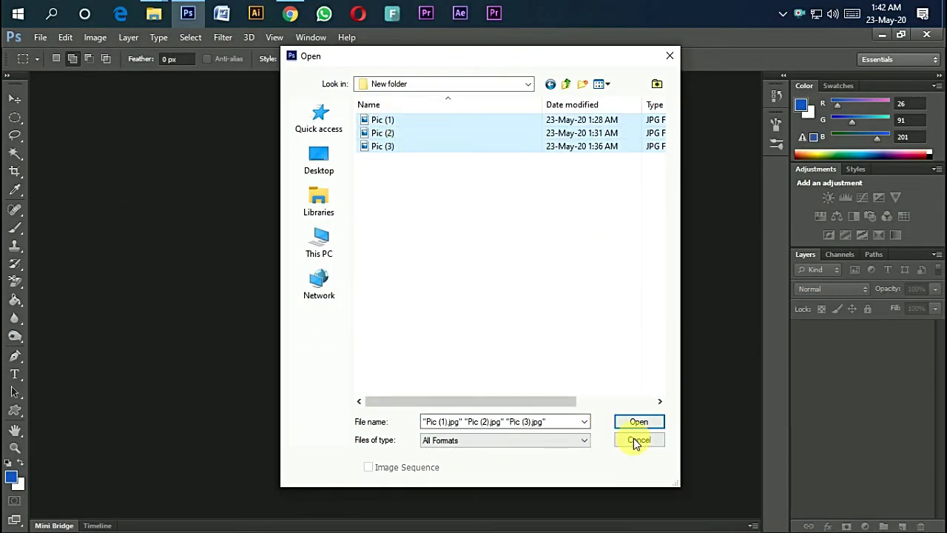
Open the selected pictures Pic (1), Pic (2) and Pic (3) together
{"action": "left_click", "coordinate": [633, 423]}
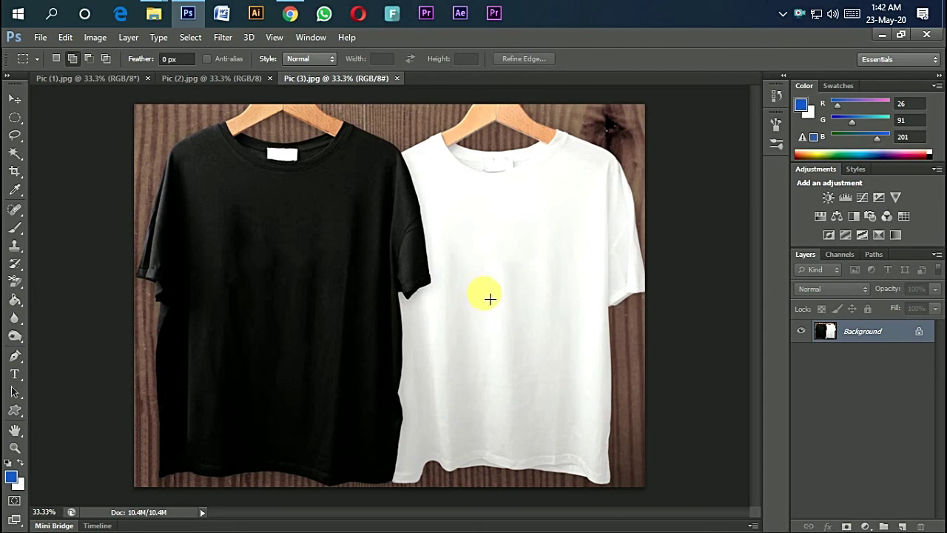
Select the white background of the Pic (1) brush stroke using Color Range set to Highlights
{"action": "left_click", "coordinate": [225, 81]}
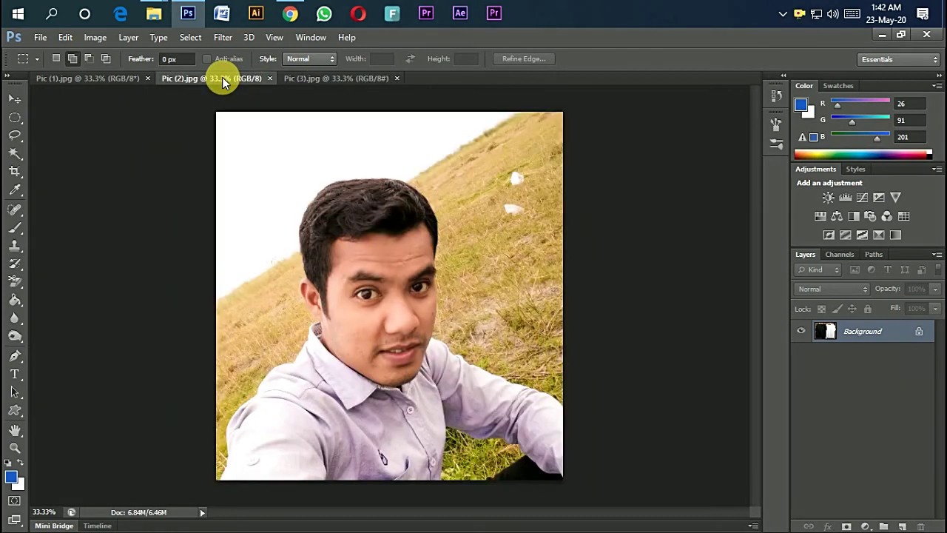
{"action": "left_click", "coordinate": [87, 81]}
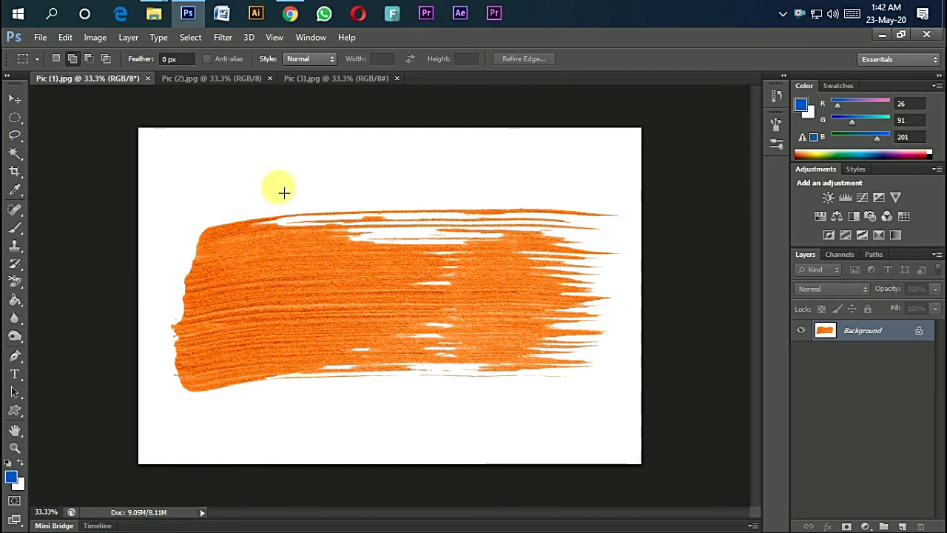
{"action": "left_click", "coordinate": [190, 39]}
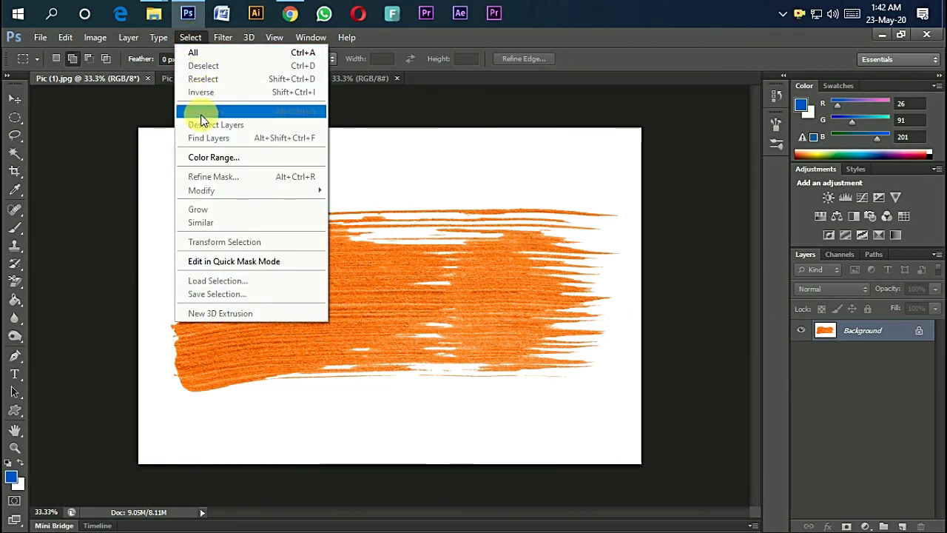
{"action": "left_click", "coordinate": [210, 159]}
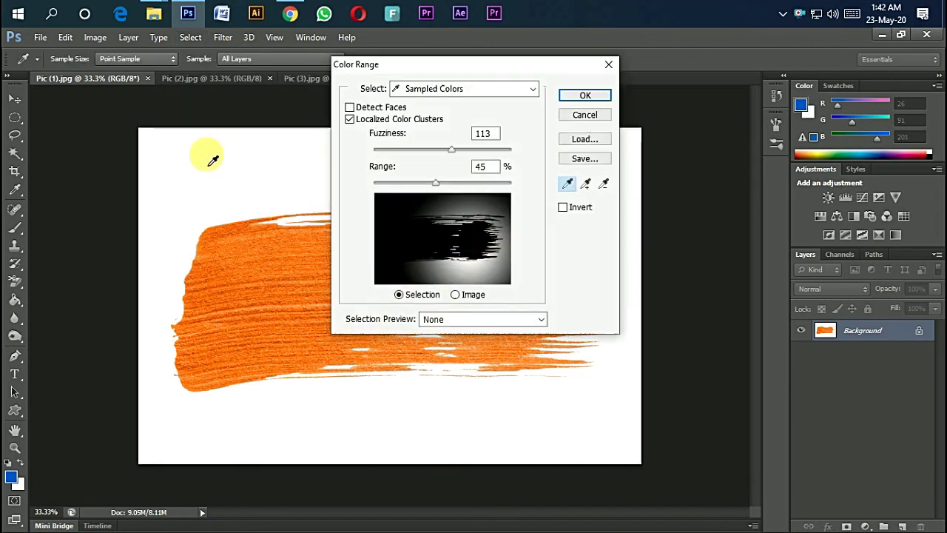
{"action": "left_click", "coordinate": [470, 214]}
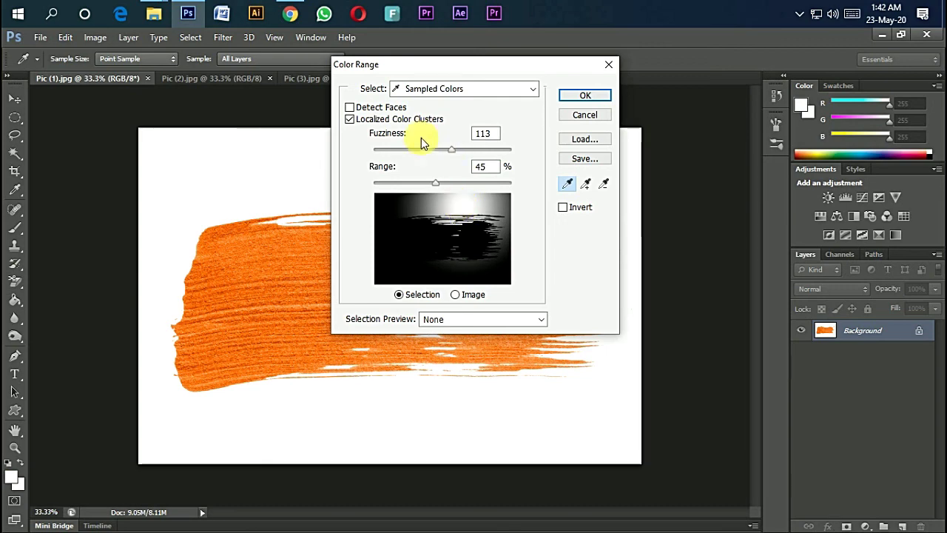
{"action": "left_click", "coordinate": [454, 89]}
{"action": "left_click", "coordinate": [450, 224]}
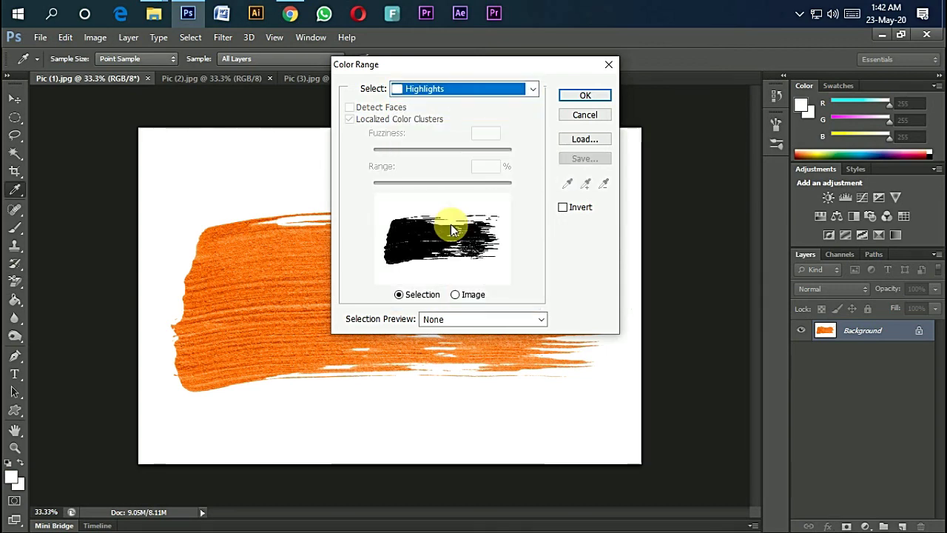
{"action": "left_click", "coordinate": [583, 95]}
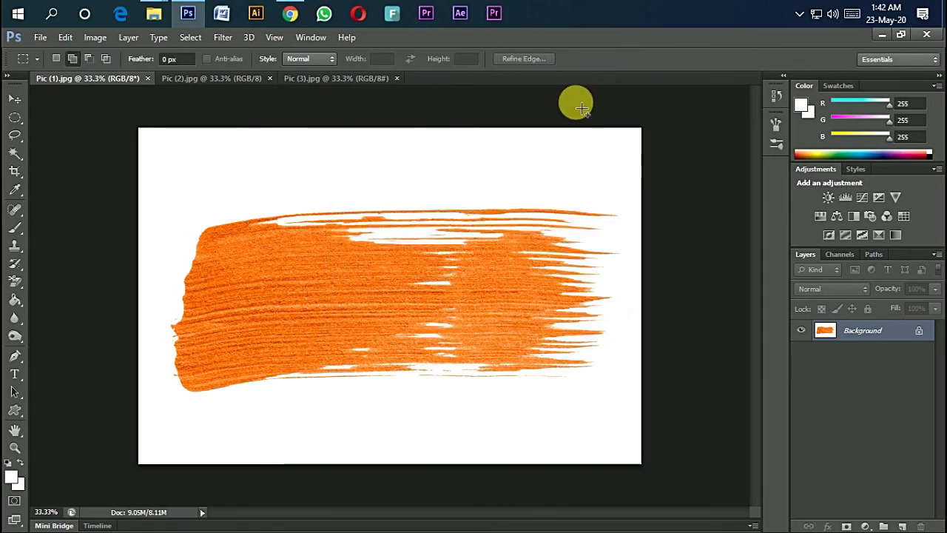
Invert the selection and cut the orange stroke onto a new Layer 1
{"action": "right_click", "coordinate": [409, 267]}
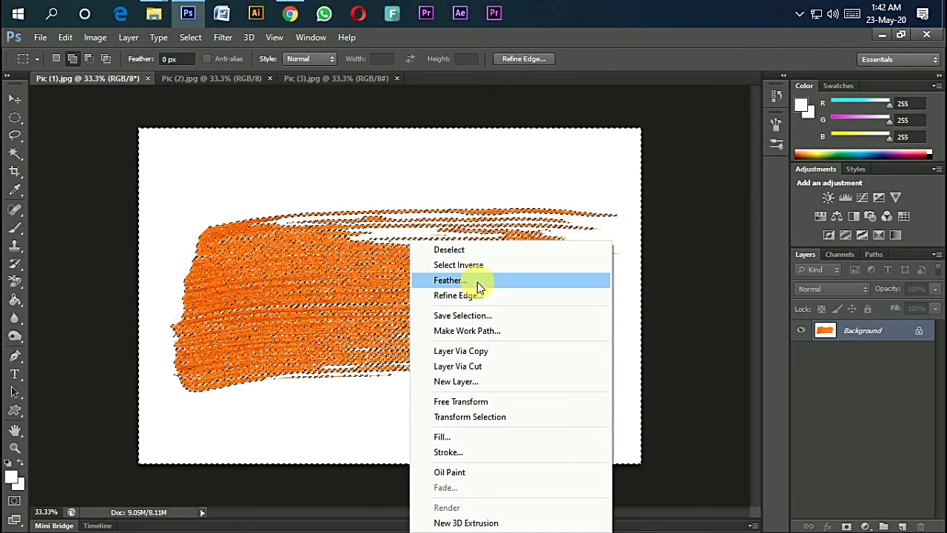
{"action": "left_click", "coordinate": [494, 265]}
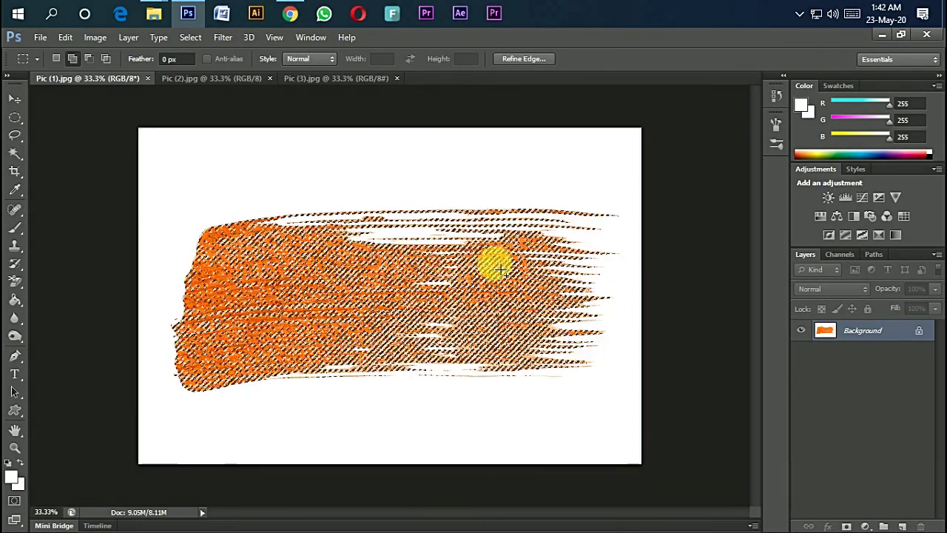
{"action": "right_click", "coordinate": [451, 258]}
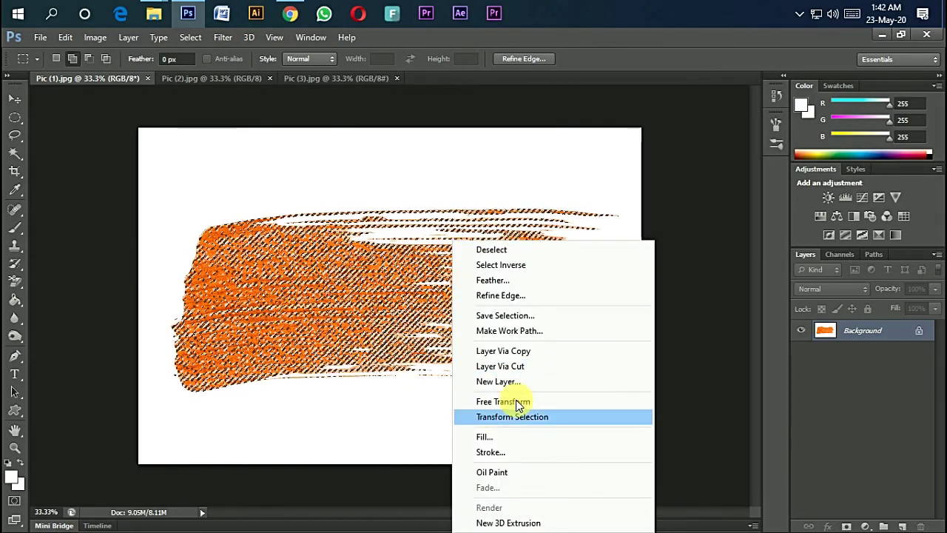
{"action": "left_click", "coordinate": [510, 366]}
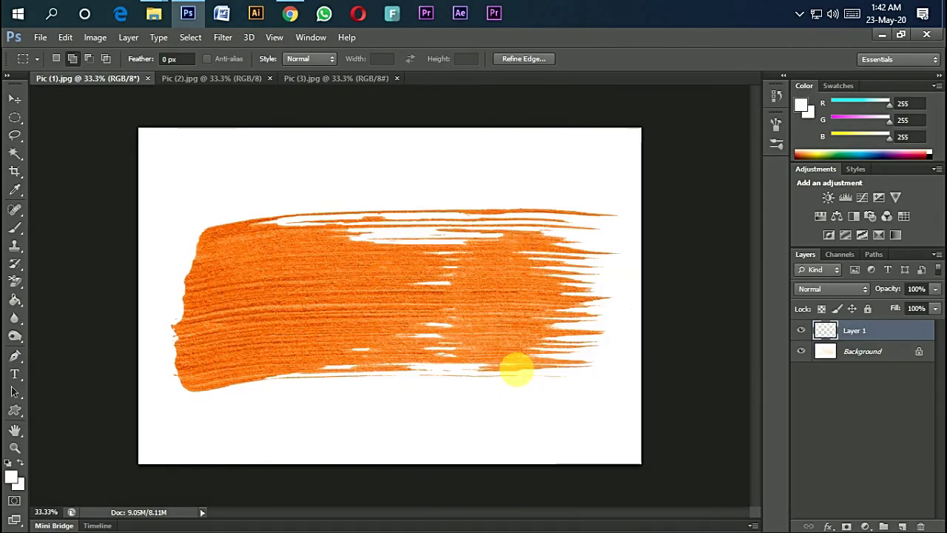
Toggle Background and Layer 1 visibility to check the cut-out stroke
{"action": "left_click", "coordinate": [803, 353]}
{"action": "left_click", "coordinate": [803, 351]}
{"action": "left_click", "coordinate": [802, 330]}
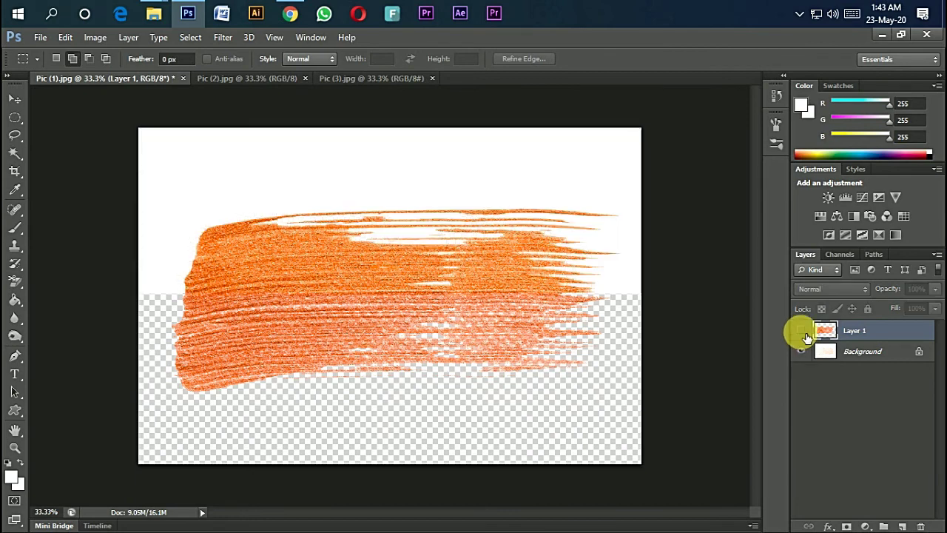
{"action": "left_click", "coordinate": [802, 330]}
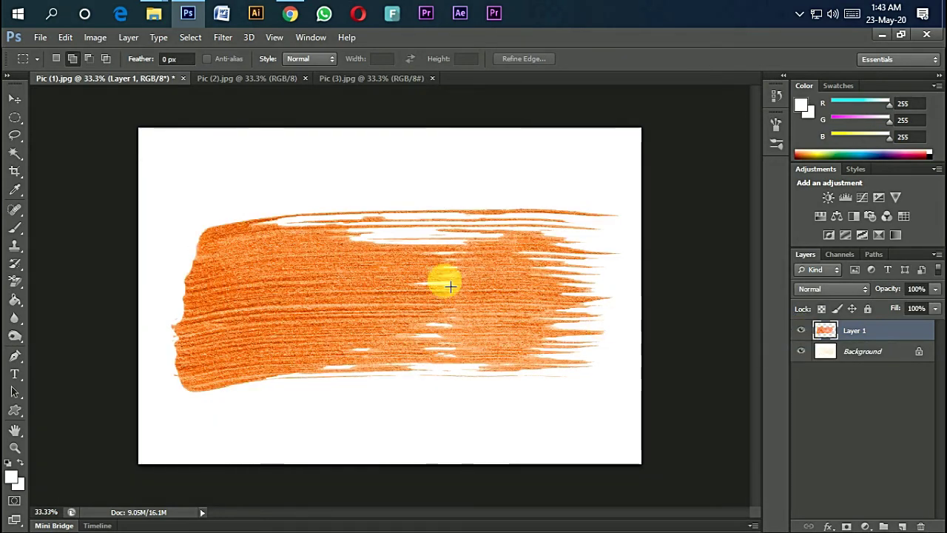
{"action": "left_click", "coordinate": [16, 97]}
Bring Layer 1 into the Pic (3) T-shirt document and scale it across the white shirt's chest
{"action": "left_click_drag", "start_coordinate": [376, 312], "coordinate": [539, 298]}
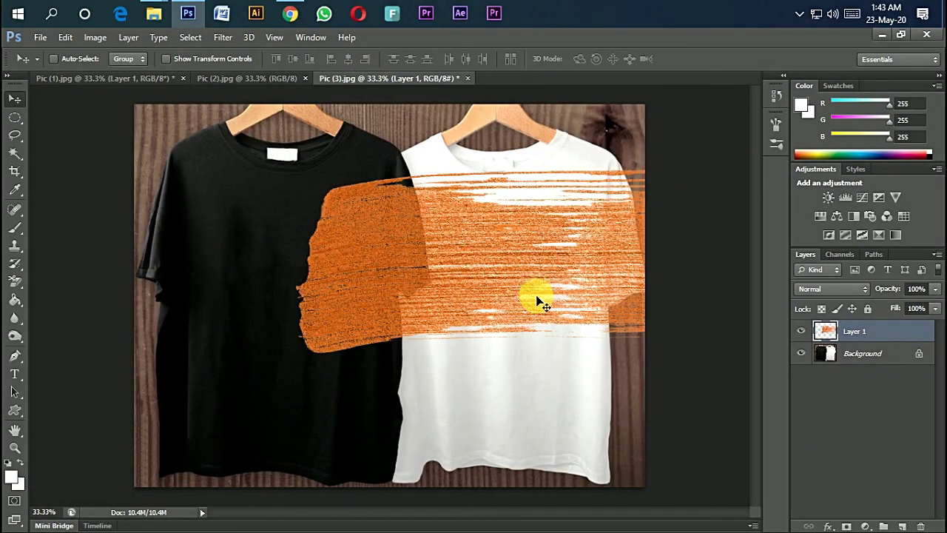
{"action": "scroll", "coordinate": [540, 312], "scroll_direction": "up", "scroll_amount": 1}
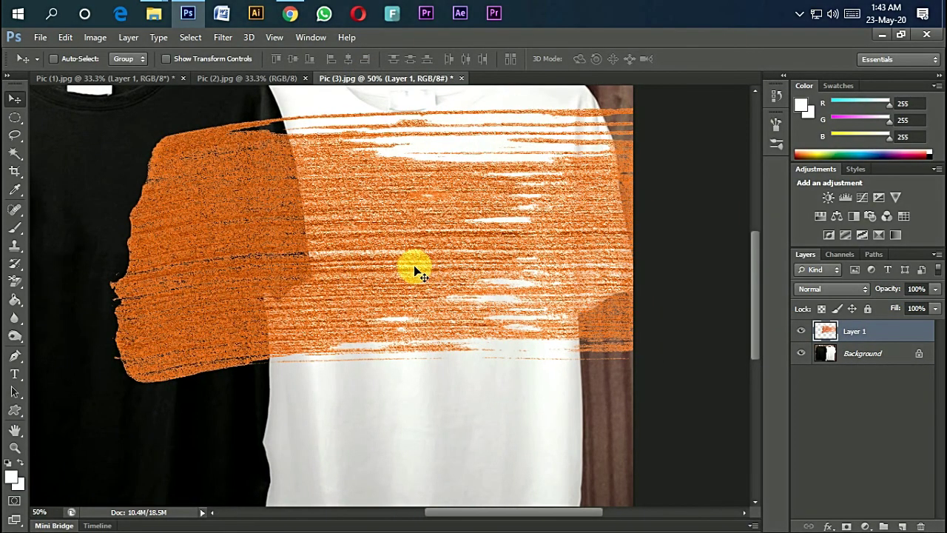
{"action": "key", "text": "ctrl+t"}
{"action": "scroll", "coordinate": [373, 199], "scroll_direction": "down", "scroll_amount": 1}
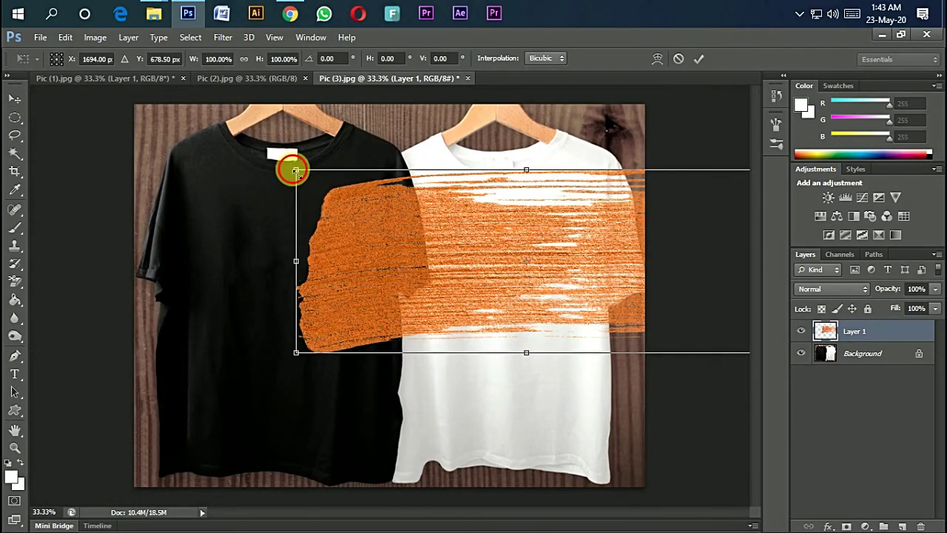
{"action": "left_click_drag", "start_coordinate": [296, 169], "coordinate": [418, 220]}
{"action": "mouse_move", "coordinate": [561, 276]}
{"action": "left_mouse_down"}
{"action": "mouse_move", "coordinate": [726, 387]}
{"action": "mouse_move", "coordinate": [615, 319]}
{"action": "left_mouse_up"}
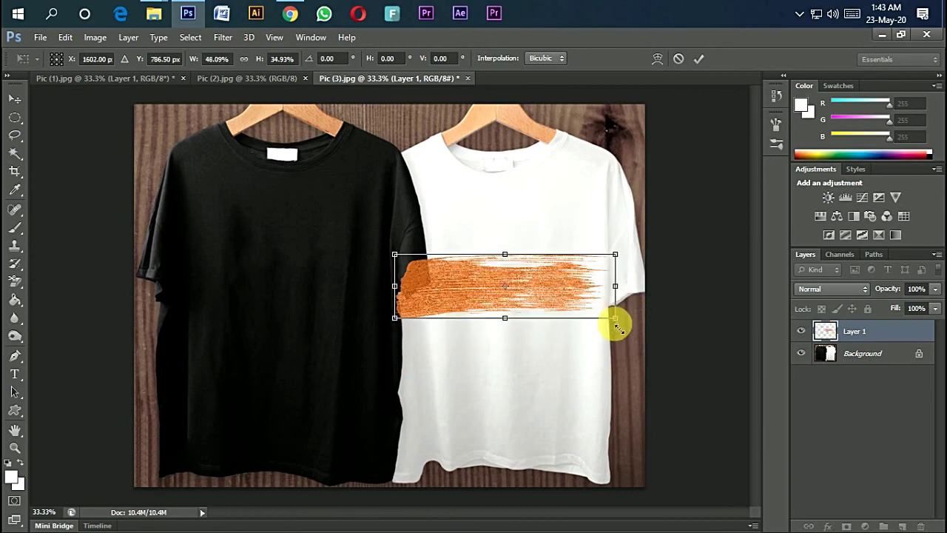
{"action": "left_click_drag", "start_coordinate": [619, 328], "coordinate": [614, 331]}
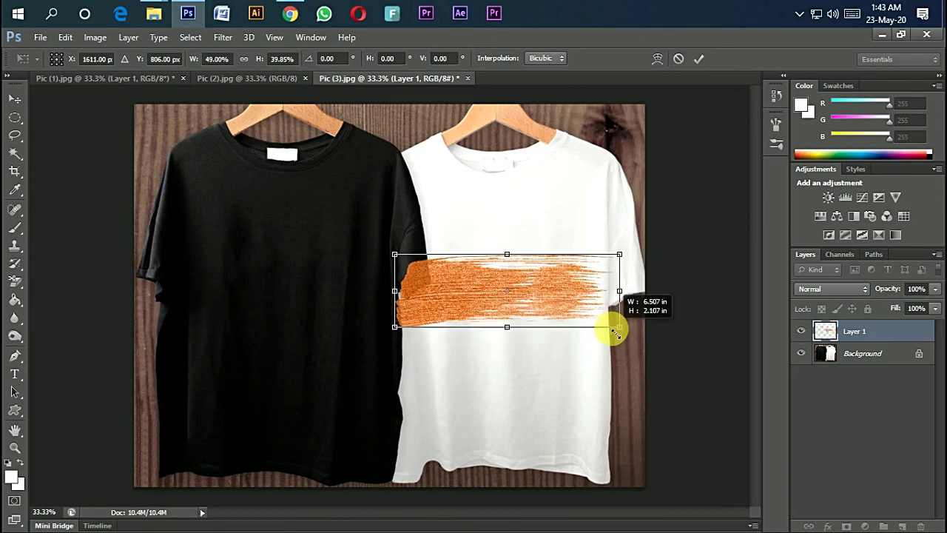
{"action": "left_click", "coordinate": [696, 59]}
{"action": "key", "text": "ctrl+0"}
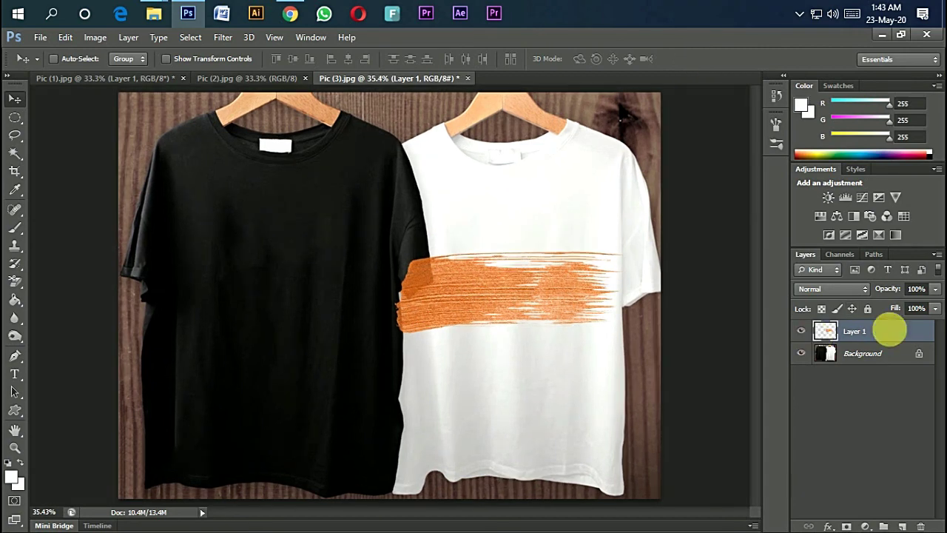
Duplicate Layer 1 and merge the two stroke layers into one
{"action": "right_click", "coordinate": [890, 331]}
{"action": "left_click", "coordinate": [644, 134]}
{"action": "left_click", "coordinate": [592, 157]}
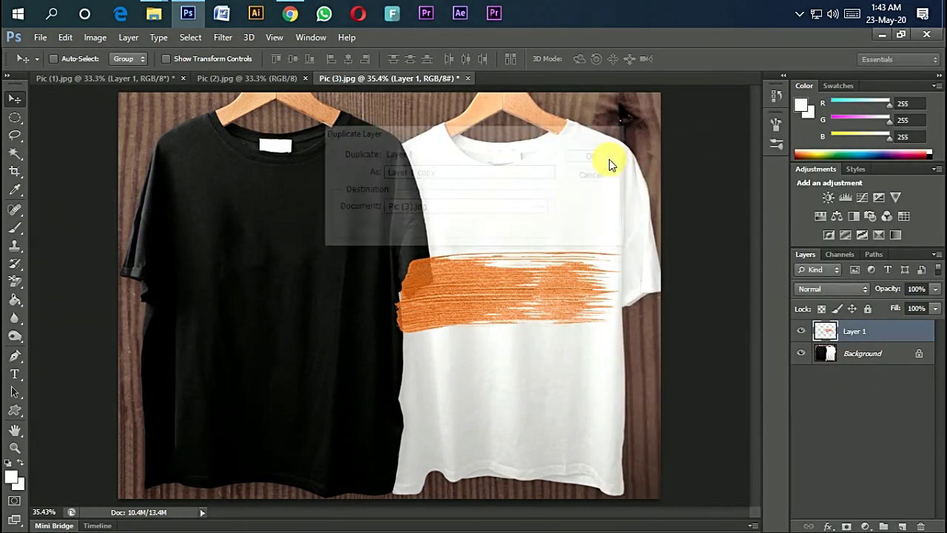
{"action": "left_click", "coordinate": [902, 355], "text": "ctrl"}
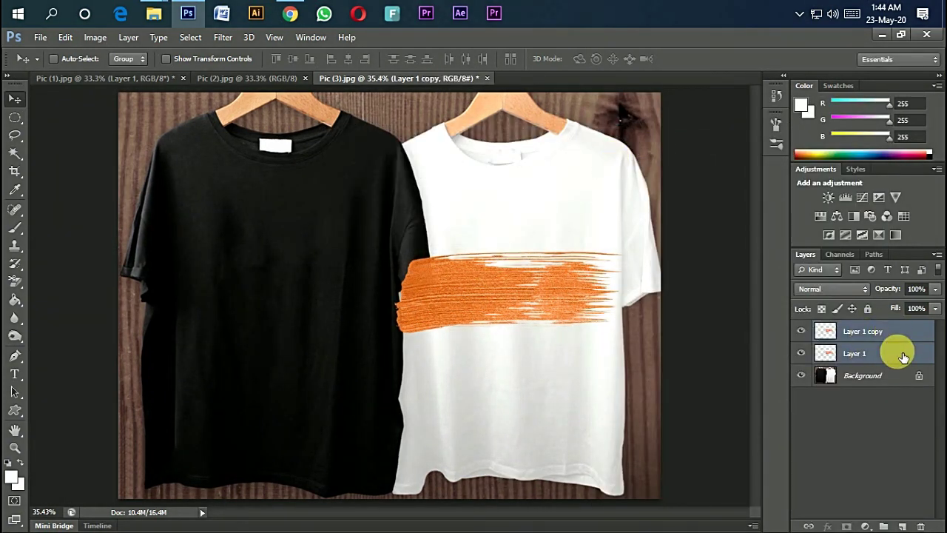
{"action": "right_click", "coordinate": [888, 333]}
{"action": "left_click", "coordinate": [646, 381]}
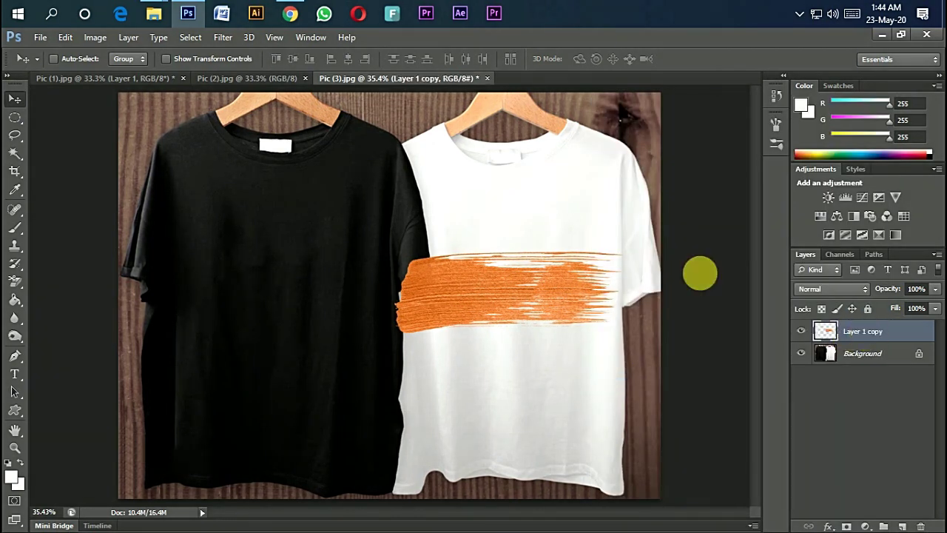
Unlock the Pic (2) portrait as Layer 0 and move it into the T-shirt document
{"action": "left_click", "coordinate": [142, 80]}
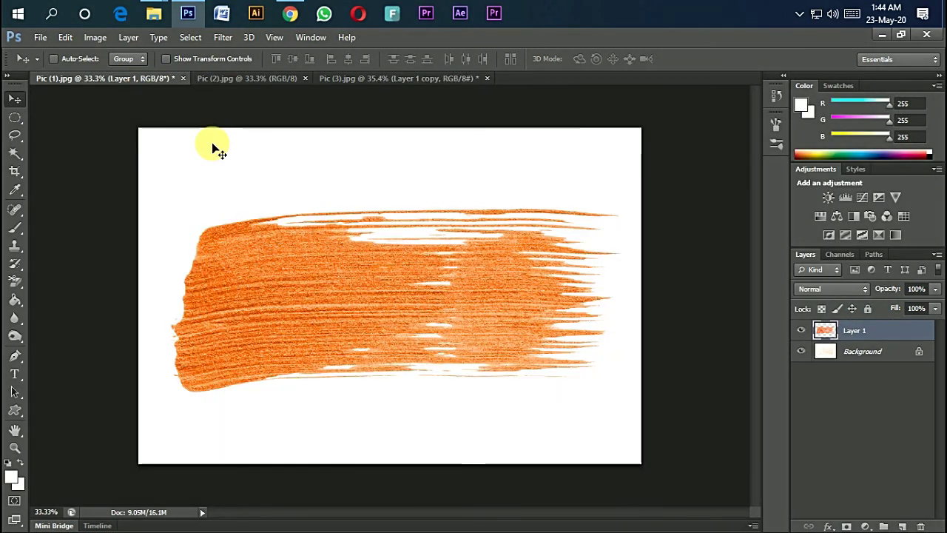
{"action": "left_click", "coordinate": [246, 78]}
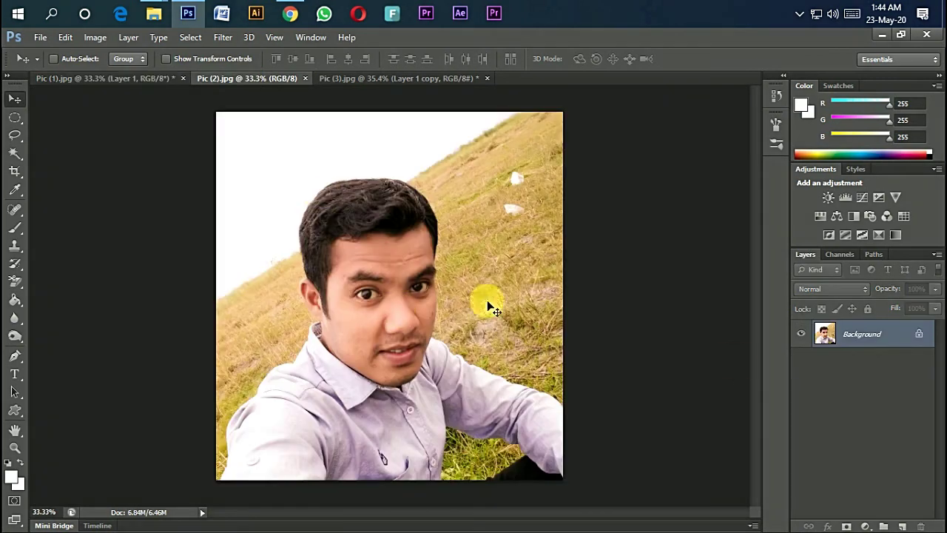
{"action": "left_click_drag", "start_coordinate": [920, 336], "coordinate": [920, 526]}
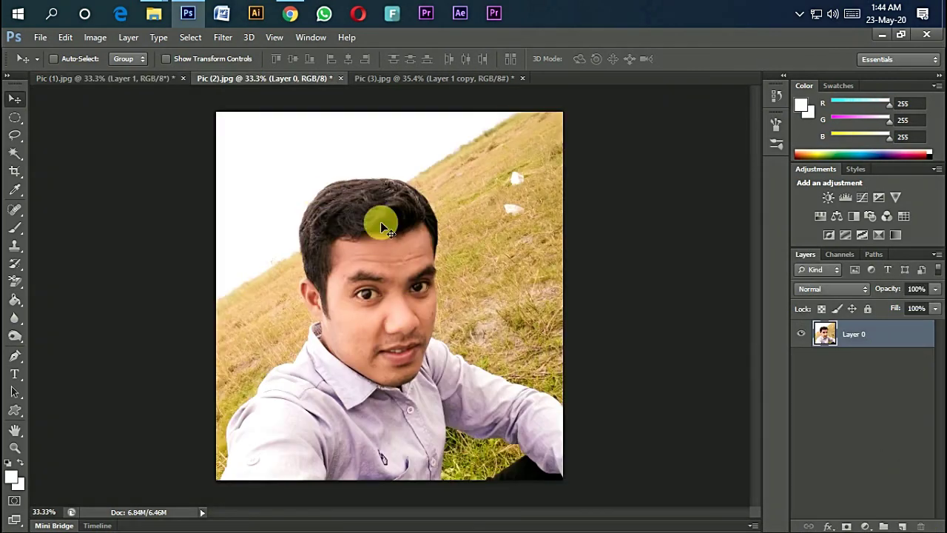
{"action": "mouse_move", "coordinate": [401, 148]}
{"action": "left_mouse_down"}
{"action": "mouse_move", "coordinate": [429, 74]}
{"action": "mouse_move", "coordinate": [560, 347]}
{"action": "left_mouse_up"}
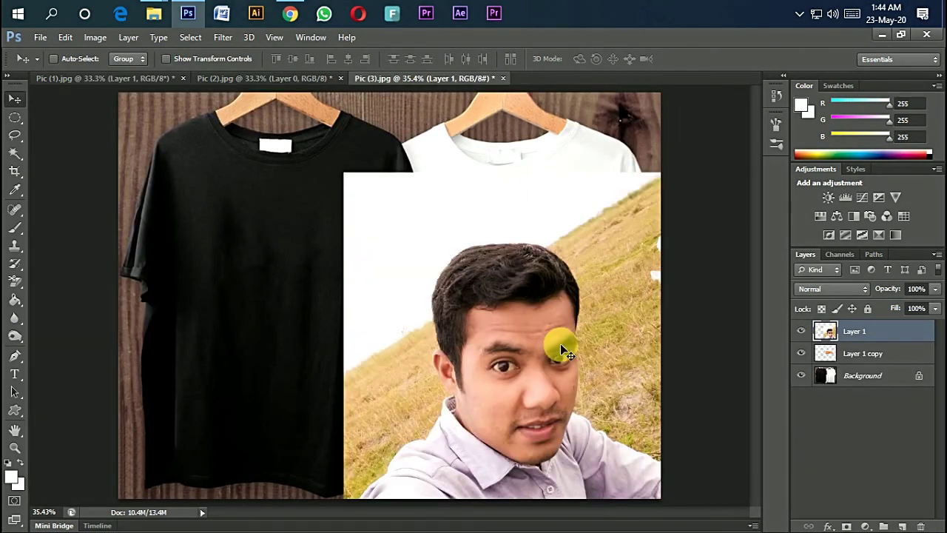
Scale the portrait to about 37.5% on the white shirt and stack the stroke above it
{"action": "left_click", "coordinate": [66, 37]}
{"action": "left_click", "coordinate": [137, 283]}
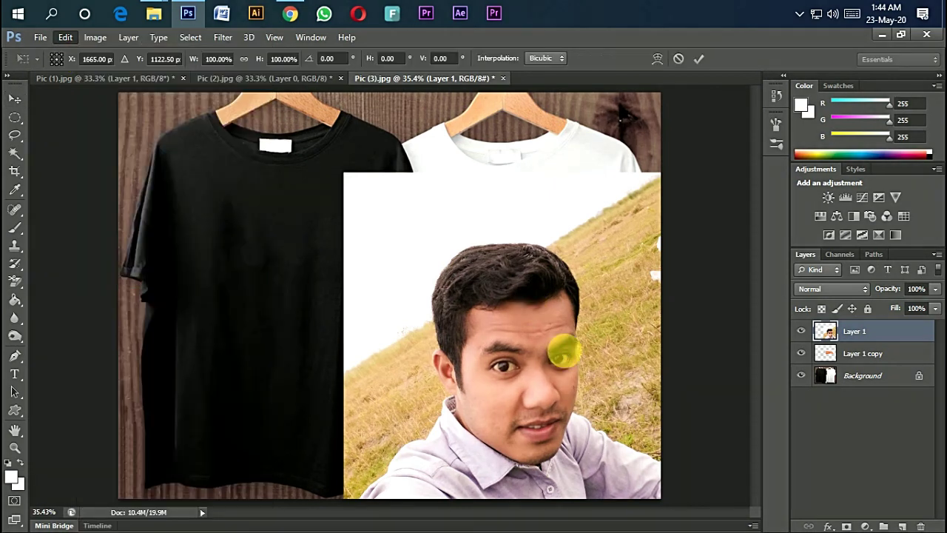
{"action": "left_click_drag", "start_coordinate": [343, 172], "coordinate": [467, 297]}
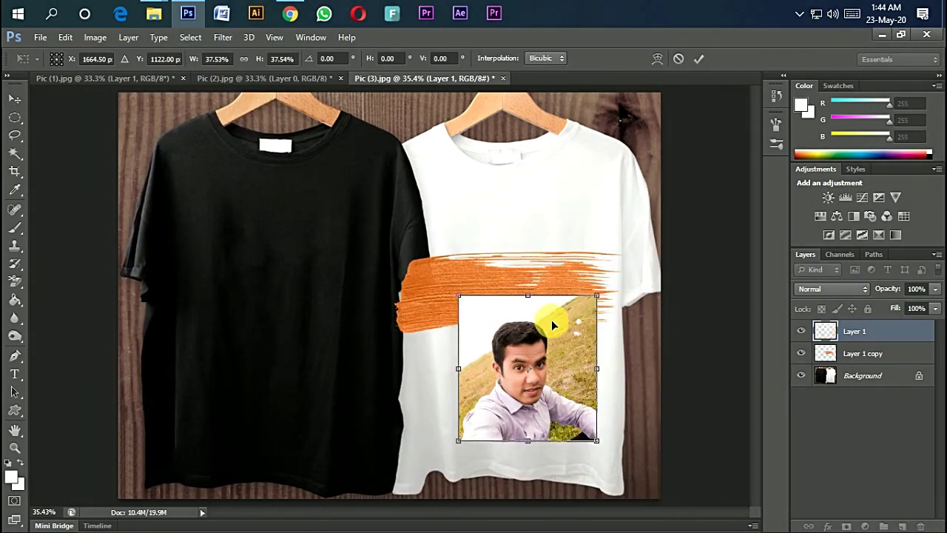
{"action": "left_click_drag", "start_coordinate": [551, 319], "coordinate": [560, 295]}
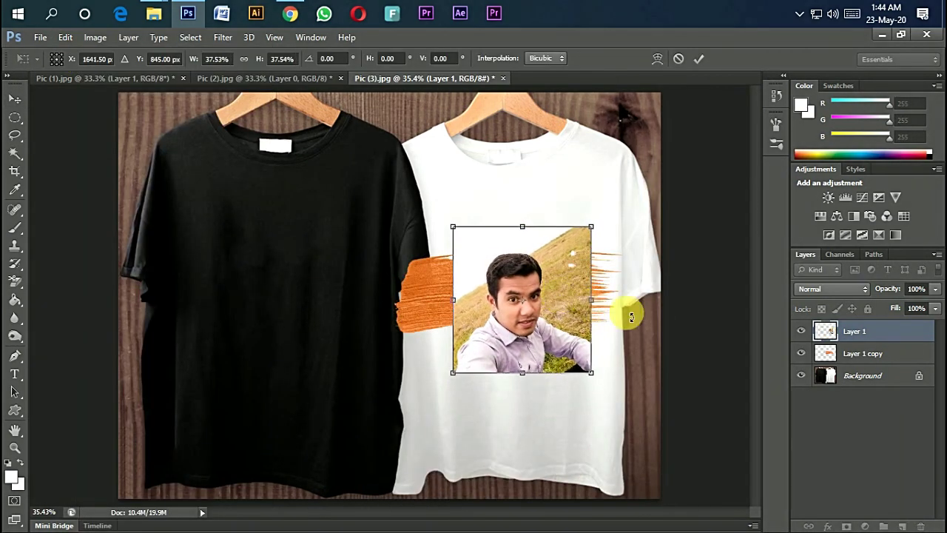
{"action": "left_click", "coordinate": [698, 59]}
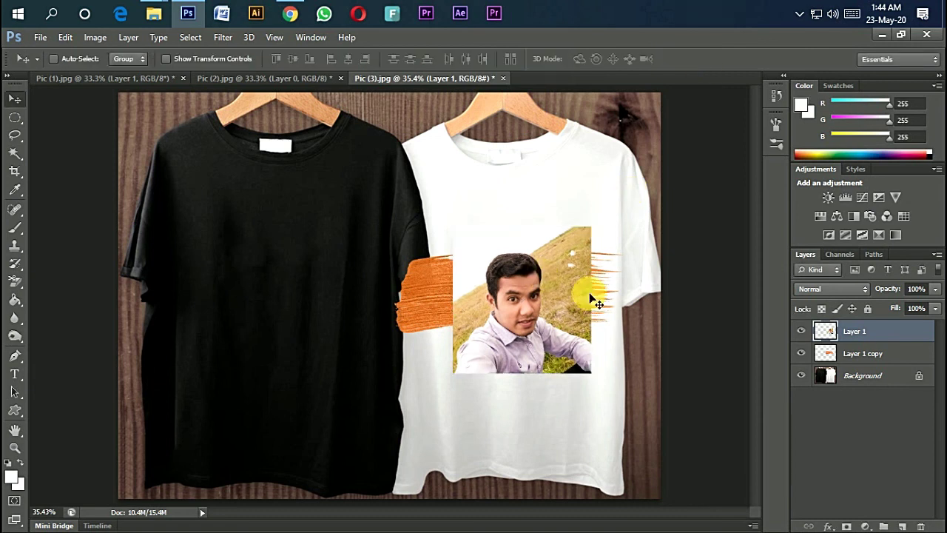
{"action": "left_click", "coordinate": [883, 357]}
{"action": "left_click_drag", "start_coordinate": [878, 355], "coordinate": [873, 320]}
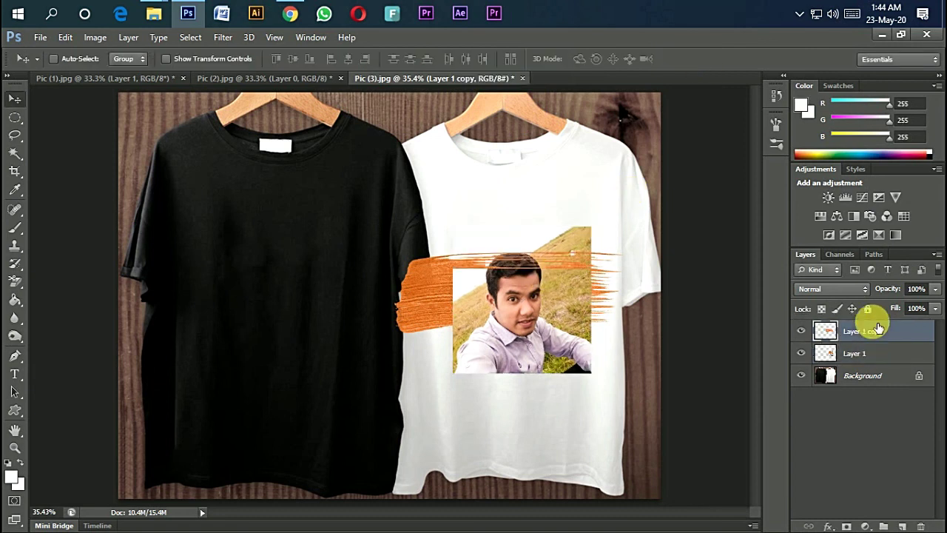
Rotate the orange stroke to -46.94° with Free Transform
{"action": "left_click", "coordinate": [66, 37]}
{"action": "left_click", "coordinate": [148, 281]}
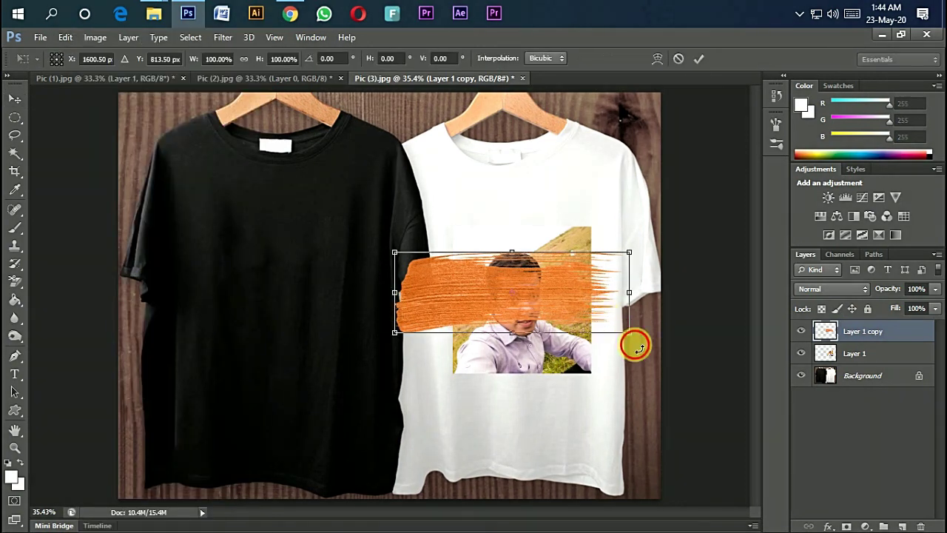
{"action": "left_click_drag", "start_coordinate": [637, 346], "coordinate": [634, 247]}
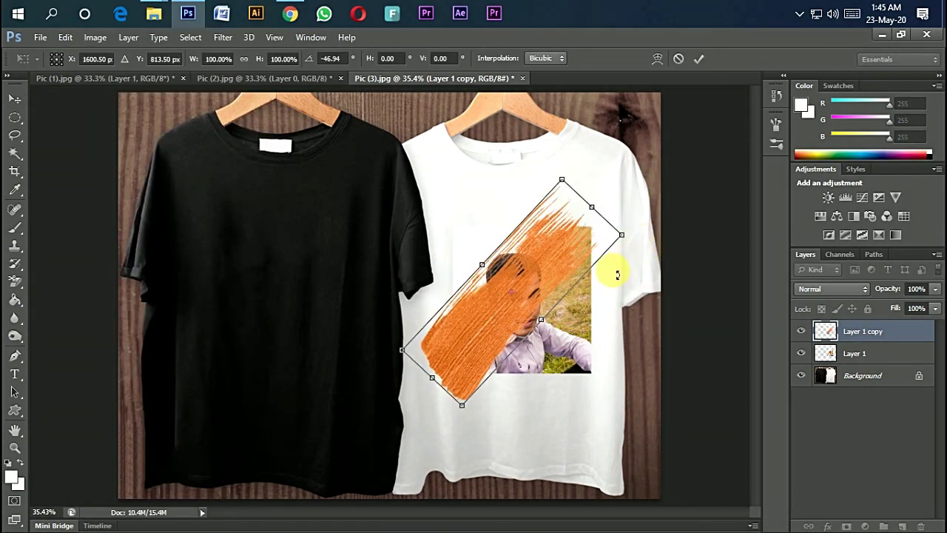
{"action": "left_click", "coordinate": [699, 58]}
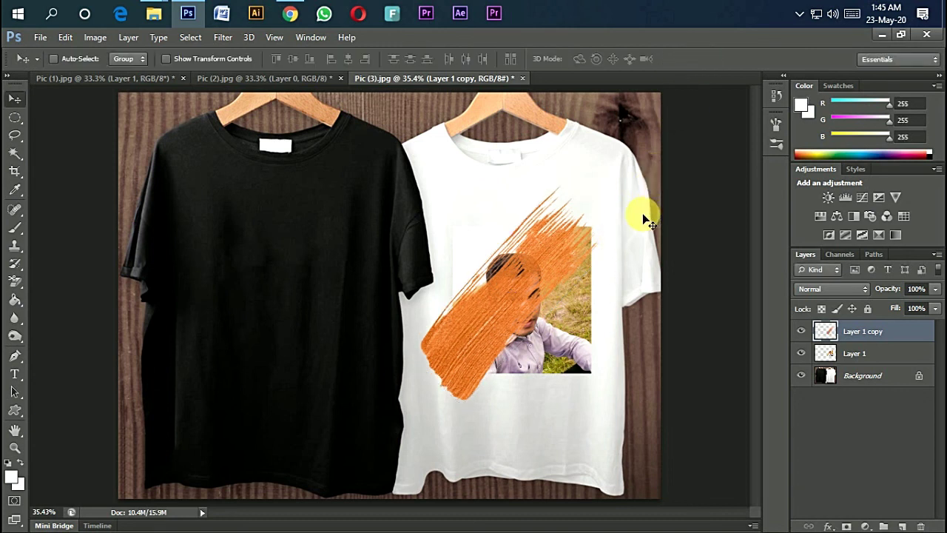
Duplicate the rotated stroke layer as Layer 1 copy 2
{"action": "right_click", "coordinate": [848, 337]}
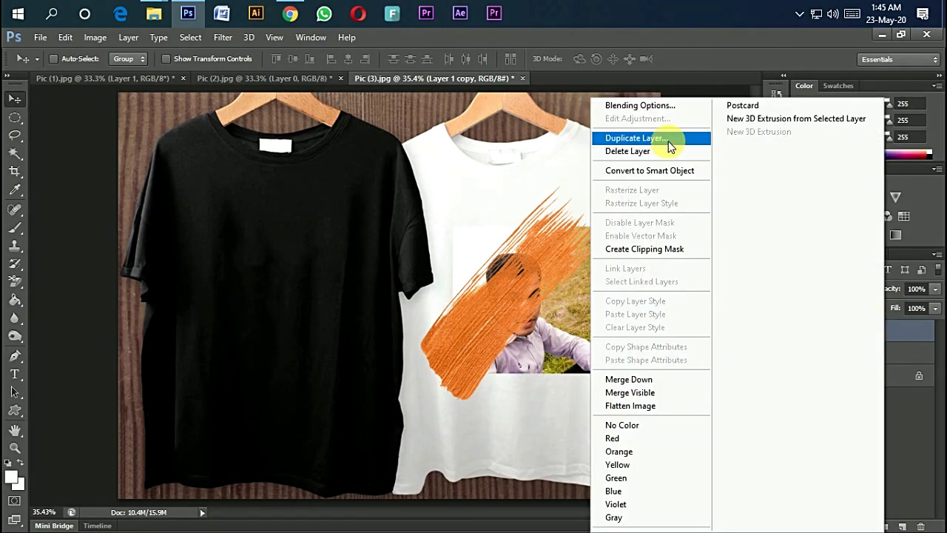
{"action": "left_click", "coordinate": [668, 141]}
{"action": "left_click", "coordinate": [599, 155]}
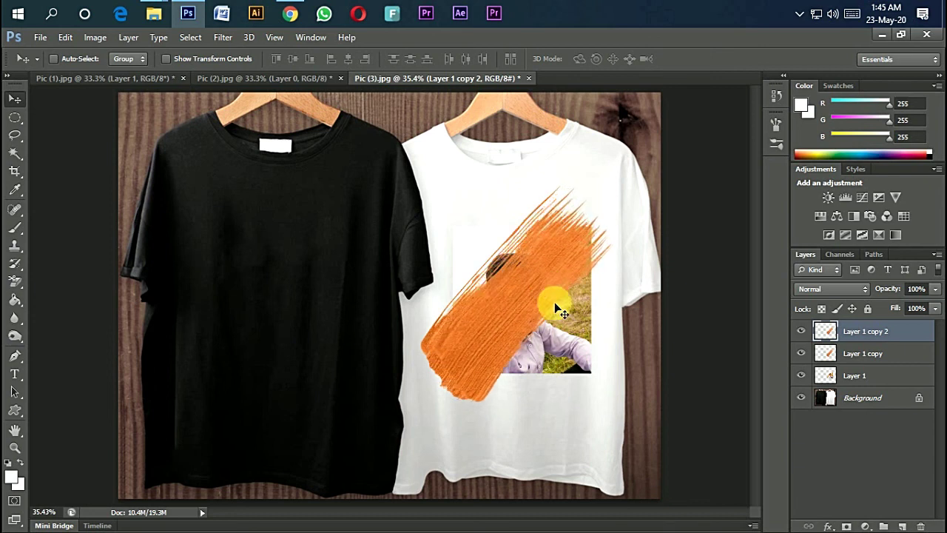
Merge Layer 1 copy and Layer 1 copy 2 into one stroke layer, abandoning a stray duplicate
{"action": "left_click", "coordinate": [888, 354], "text": "shift"}
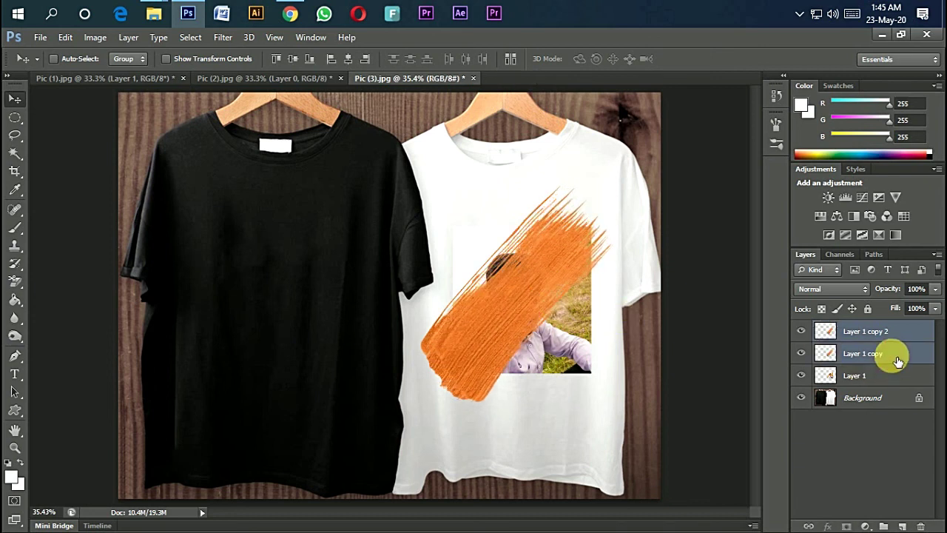
{"action": "right_click", "coordinate": [892, 337]}
{"action": "left_click", "coordinate": [629, 103]}
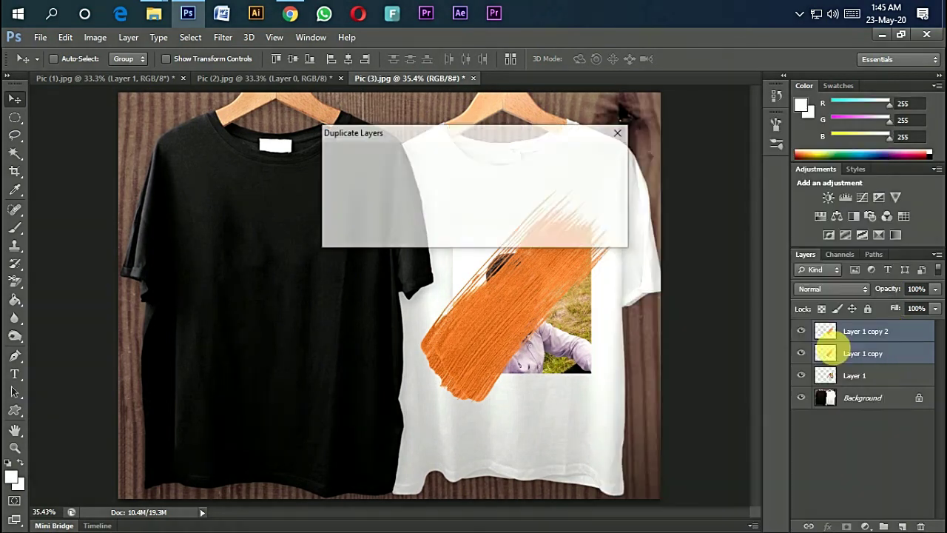
{"action": "left_click", "coordinate": [612, 159]}
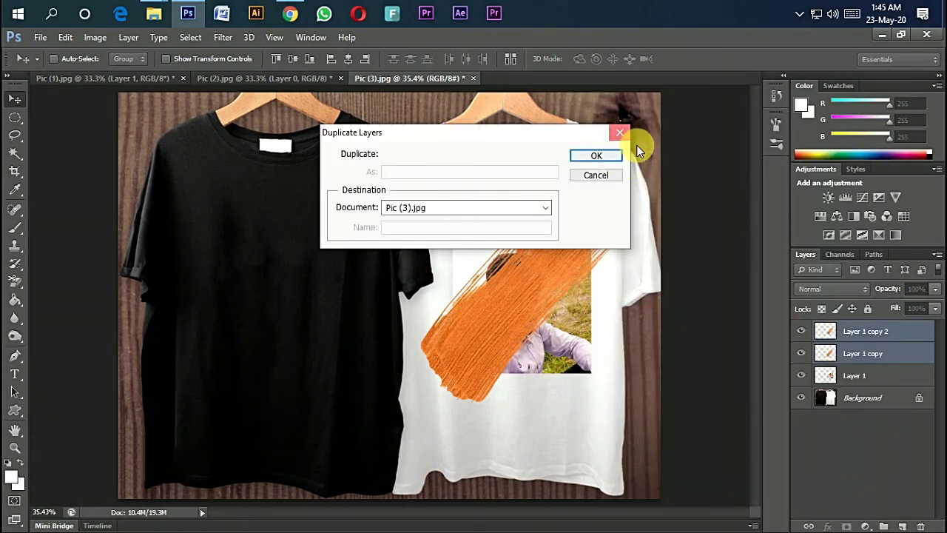
{"action": "right_click", "coordinate": [891, 329]}
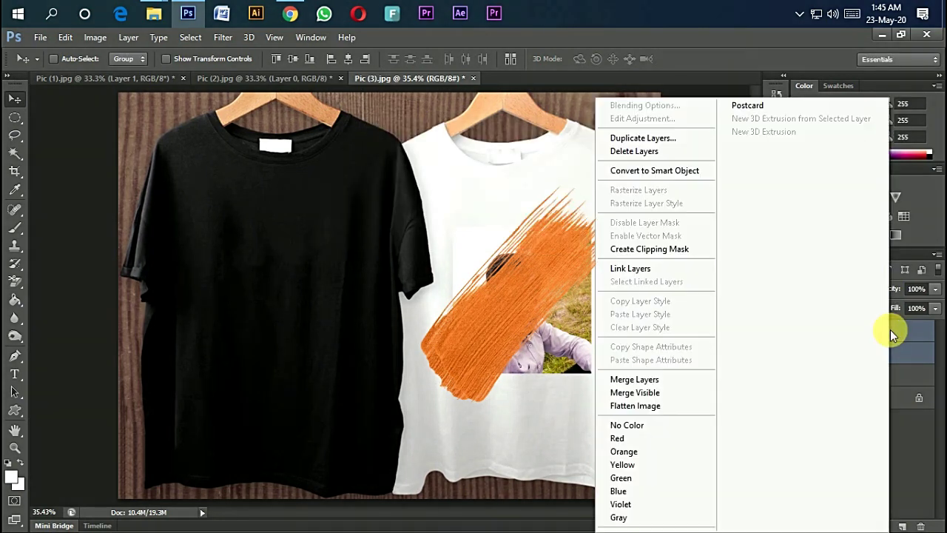
{"action": "left_click", "coordinate": [661, 381]}
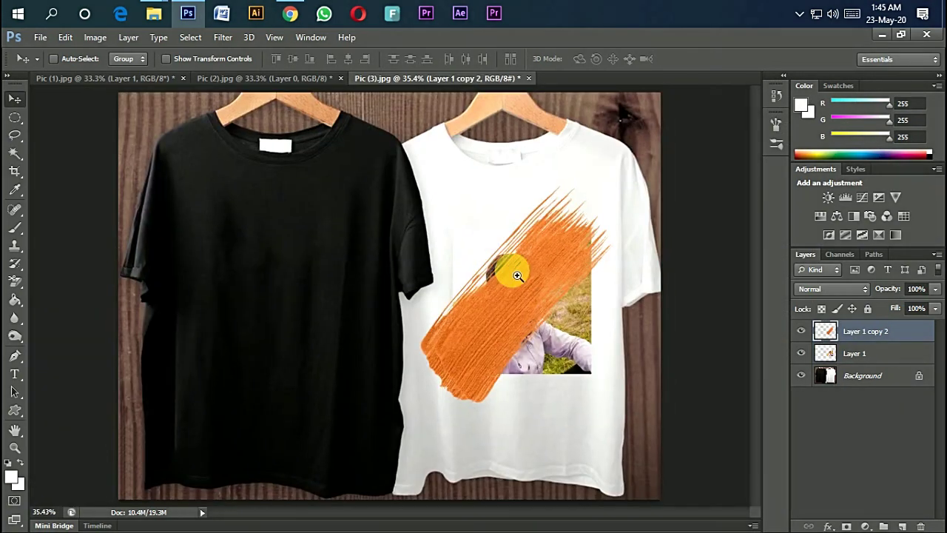
{"action": "left_click_drag", "start_coordinate": [508, 270], "coordinate": [540, 296]}
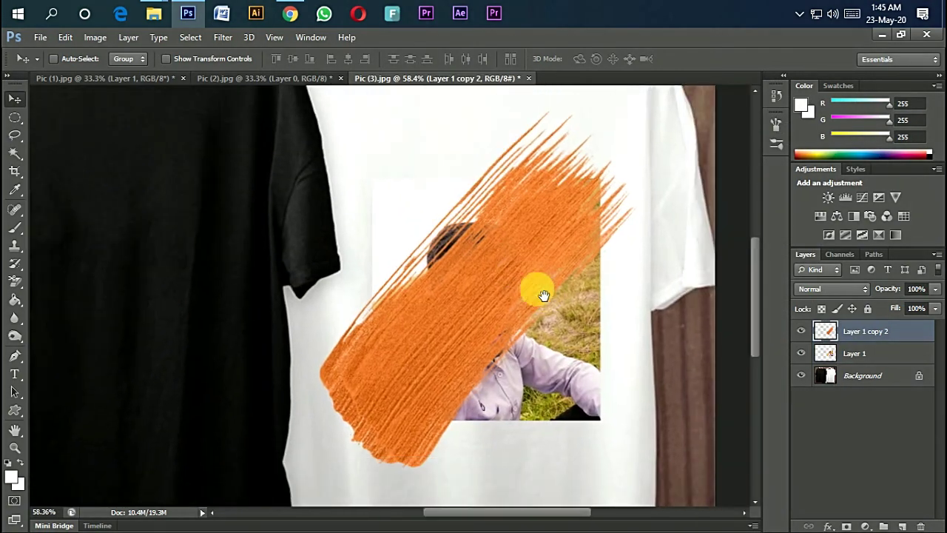
Duplicate the merged stroke layer and hide the spare copy
{"action": "left_click", "coordinate": [866, 355]}
{"action": "right_click", "coordinate": [877, 333]}
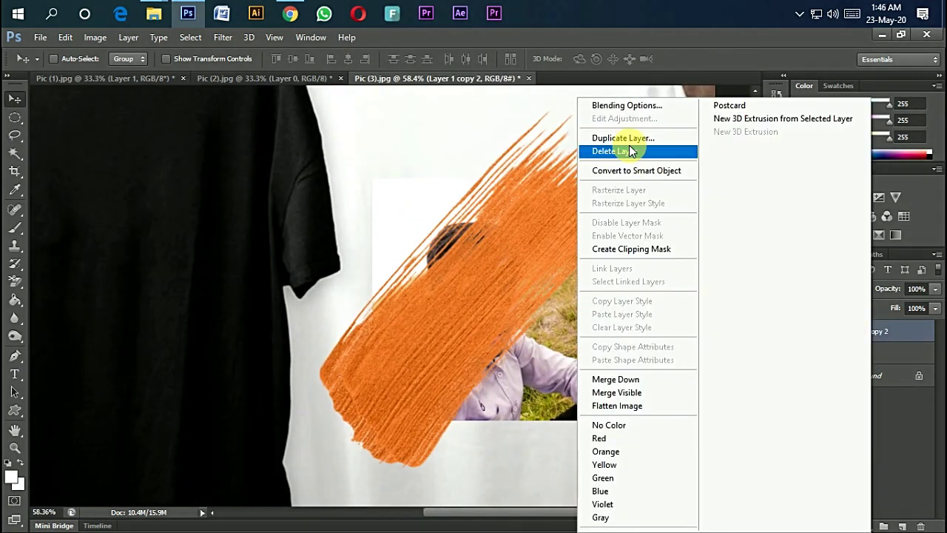
{"action": "left_click", "coordinate": [629, 140]}
{"action": "left_click", "coordinate": [801, 331]}
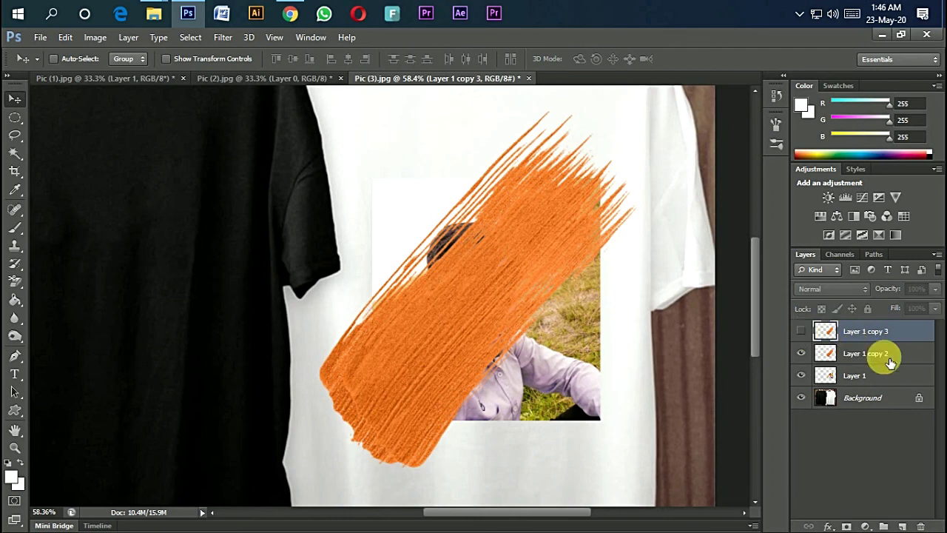
Move the stroke below the portrait and clip the portrait into the stroke shape
{"action": "left_click", "coordinate": [888, 355]}
{"action": "right_click", "coordinate": [888, 354]}
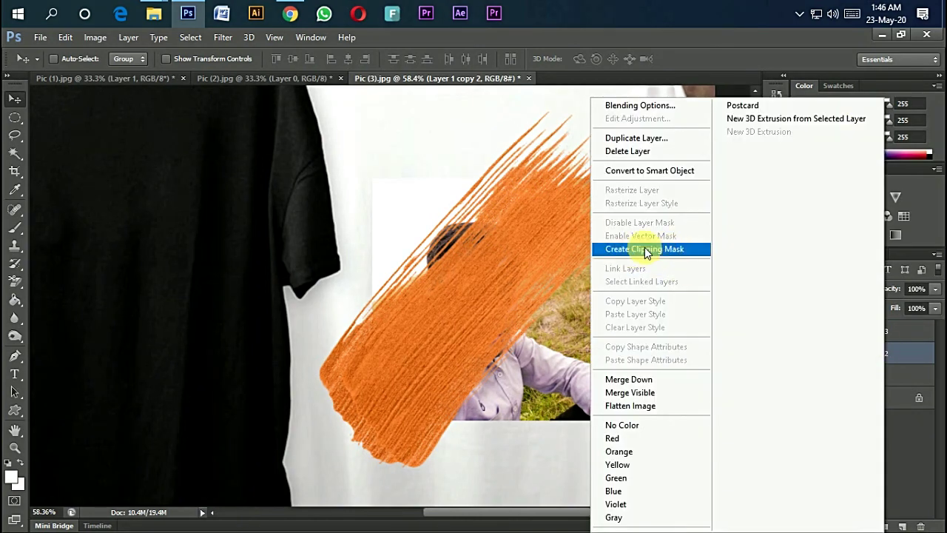
{"action": "left_click", "coordinate": [679, 247]}
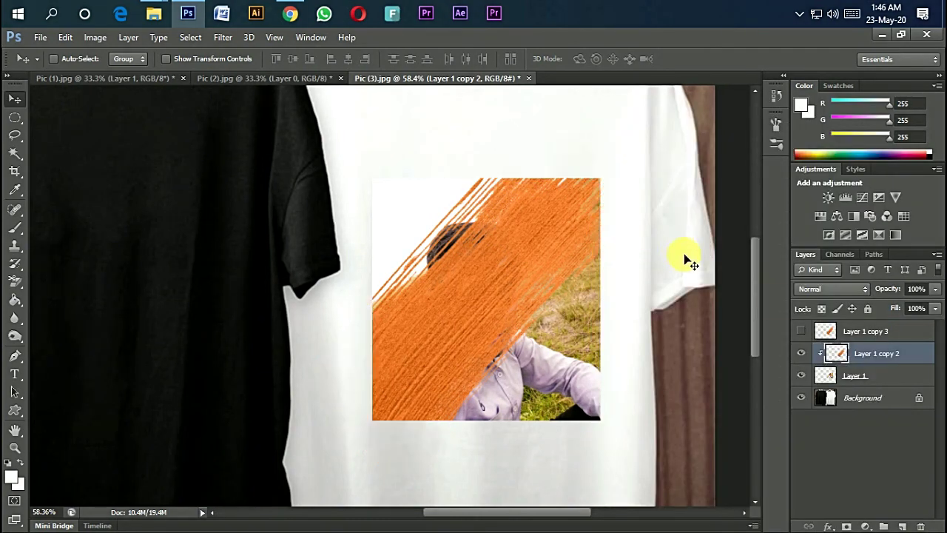
{"action": "left_click", "coordinate": [847, 364], "text": "alt"}
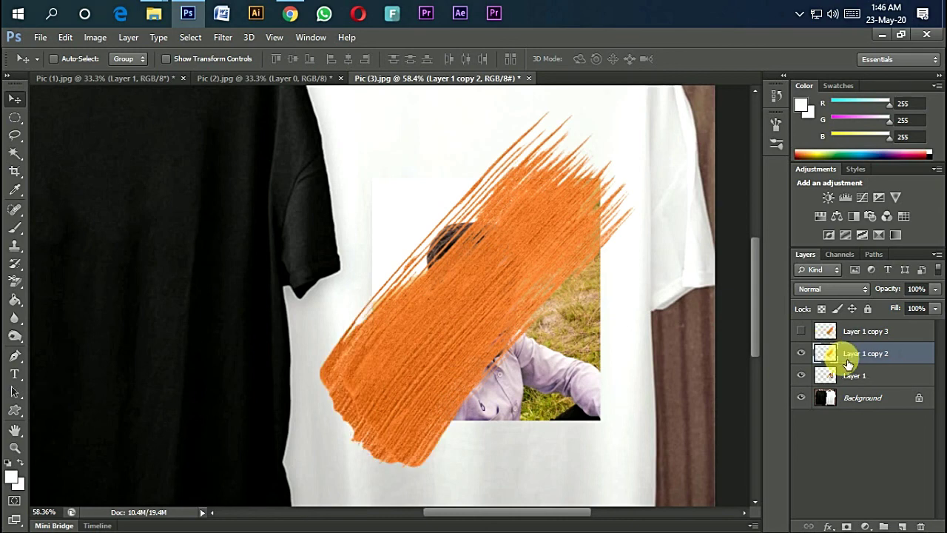
{"action": "left_click_drag", "start_coordinate": [872, 360], "coordinate": [871, 379]}
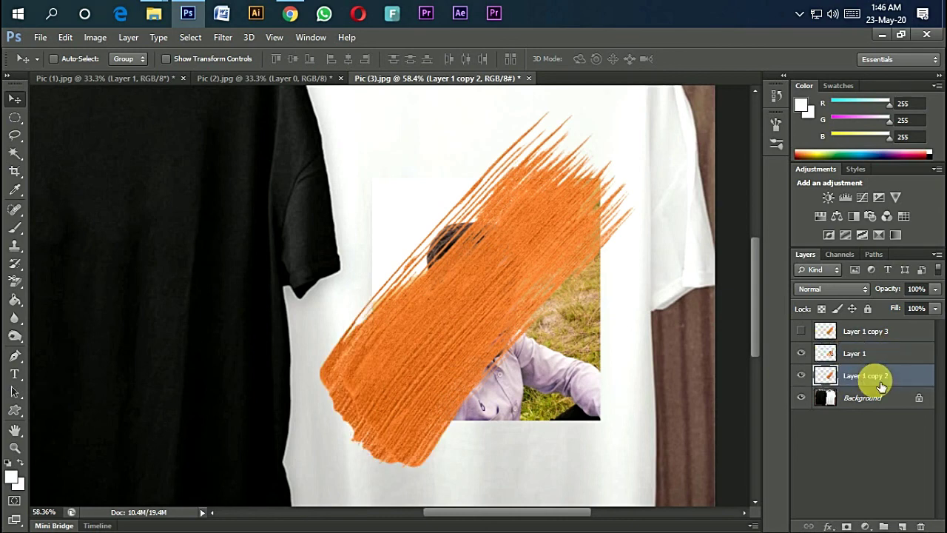
{"action": "right_click", "coordinate": [867, 357]}
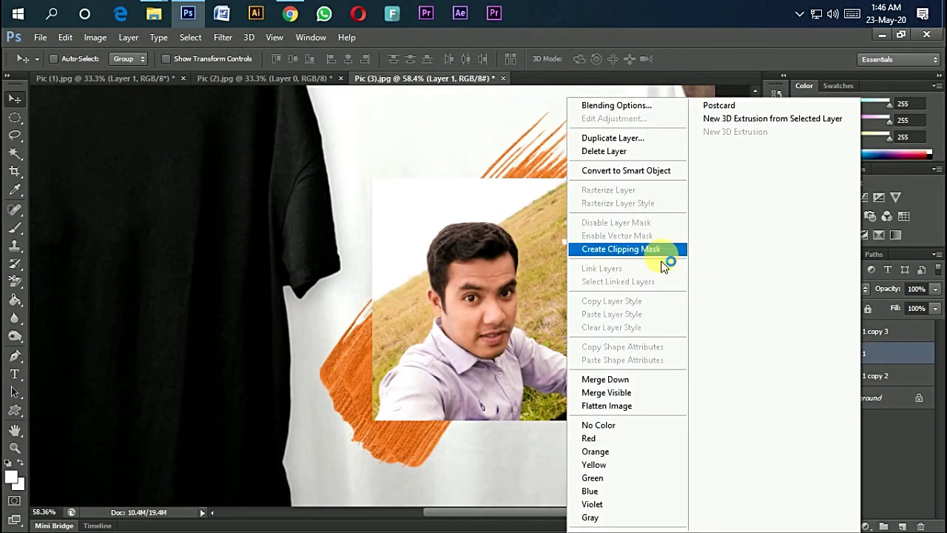
{"action": "left_click", "coordinate": [665, 249]}
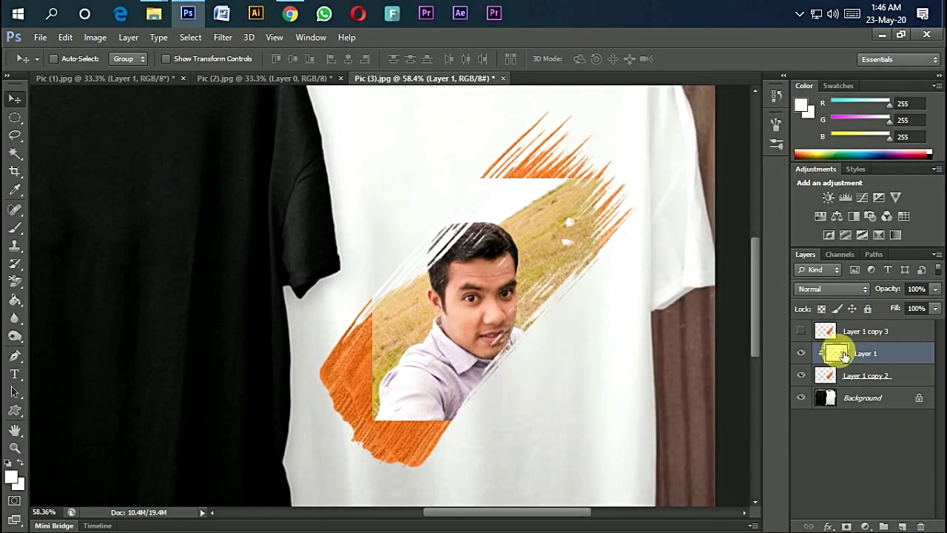
Enlarge the clipped portrait to about 156.7% with Free Transform so it fills the stroke
{"action": "left_click", "coordinate": [68, 38]}
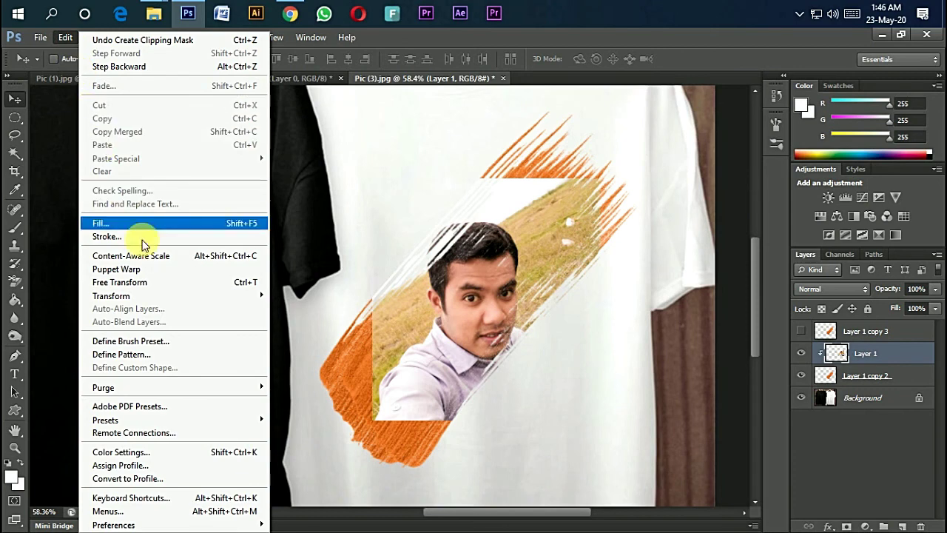
{"action": "left_click", "coordinate": [199, 293]}
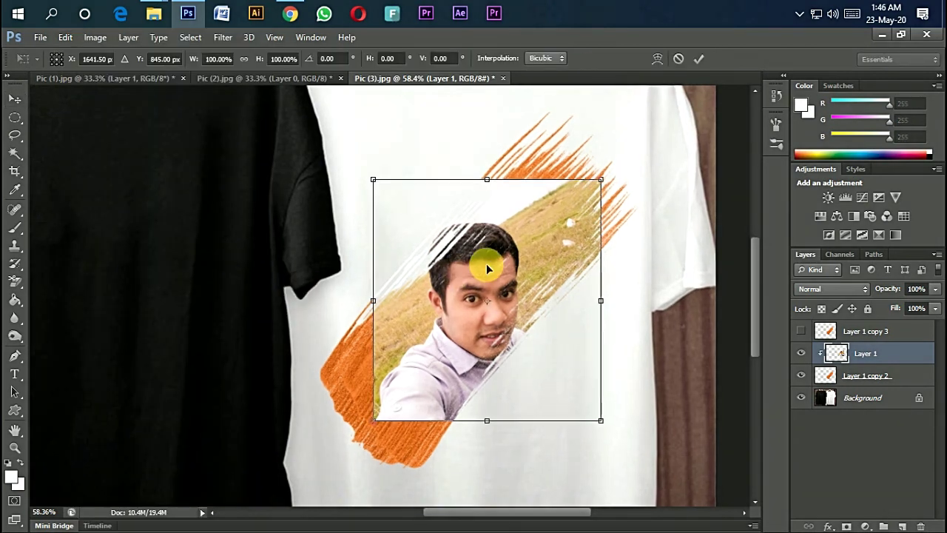
{"action": "key", "text": "ctrl+minus"}
{"action": "left_click_drag", "start_coordinate": [570, 198], "coordinate": [646, 160]}
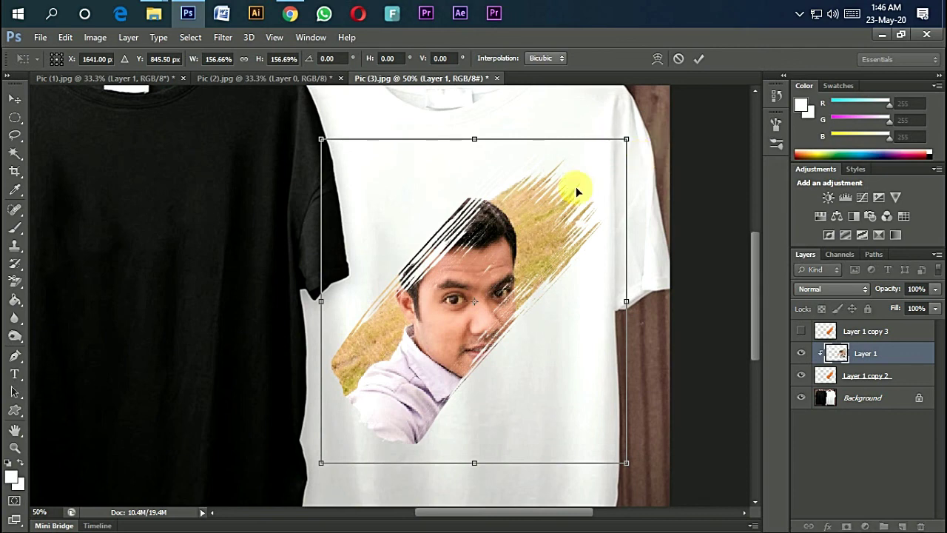
{"action": "left_click", "coordinate": [699, 60]}
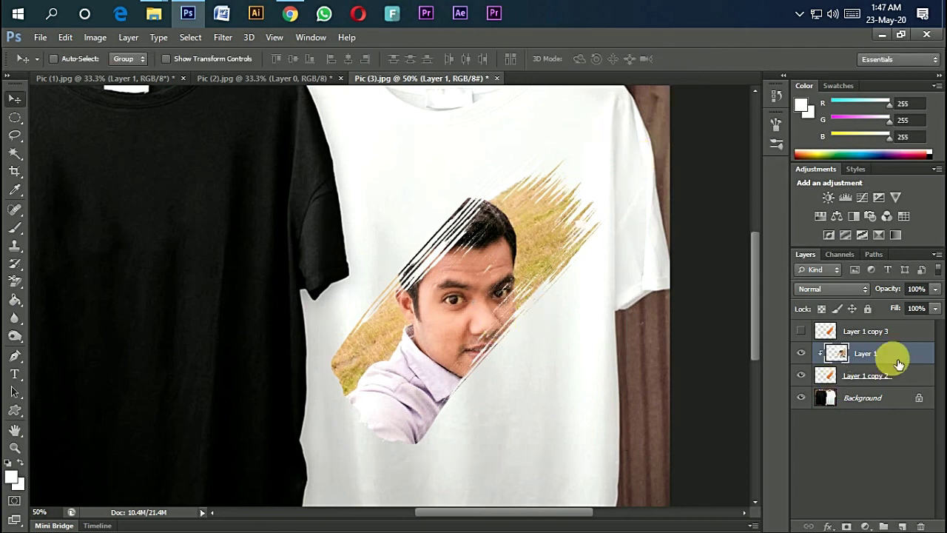
Show spare stroke Layer 1 copy 3 in Soft Light over the portrait and list adjustment layers
{"action": "left_click", "coordinate": [804, 331]}
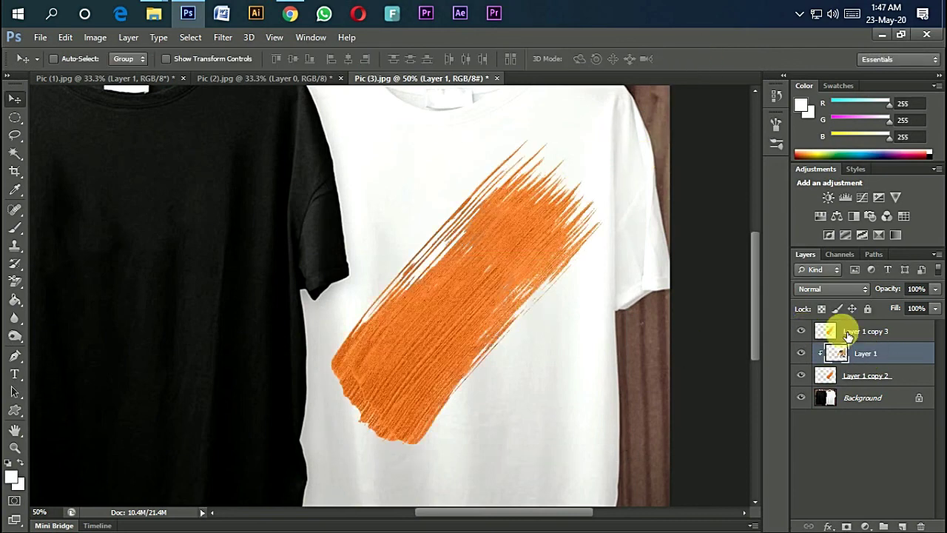
{"action": "left_click", "coordinate": [888, 331]}
{"action": "left_click", "coordinate": [851, 289]}
{"action": "left_click", "coordinate": [815, 184]}
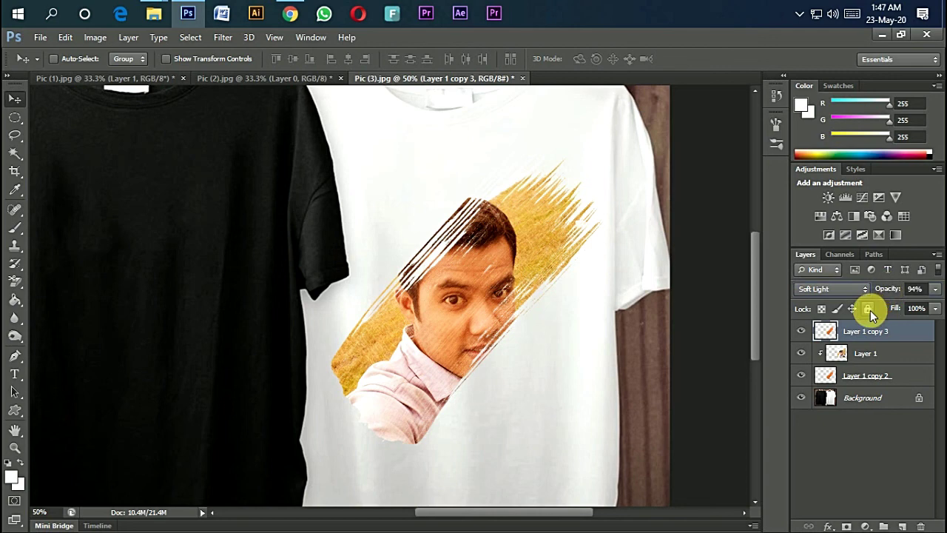
{"action": "left_click", "coordinate": [865, 526]}
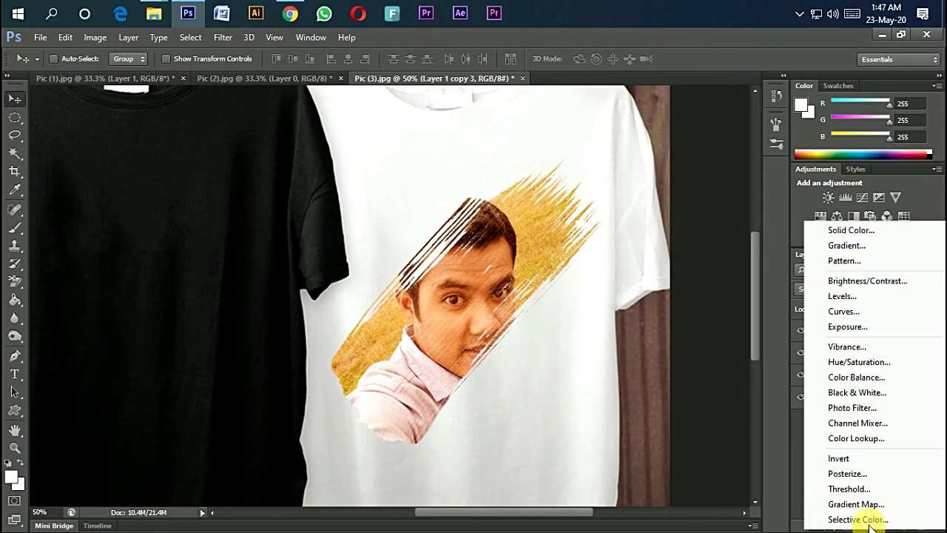
Add a Hue/Saturation adjustment clipped to the portrait layer, set to Hue -9 and Saturation +19
{"action": "left_click", "coordinate": [859, 362]}
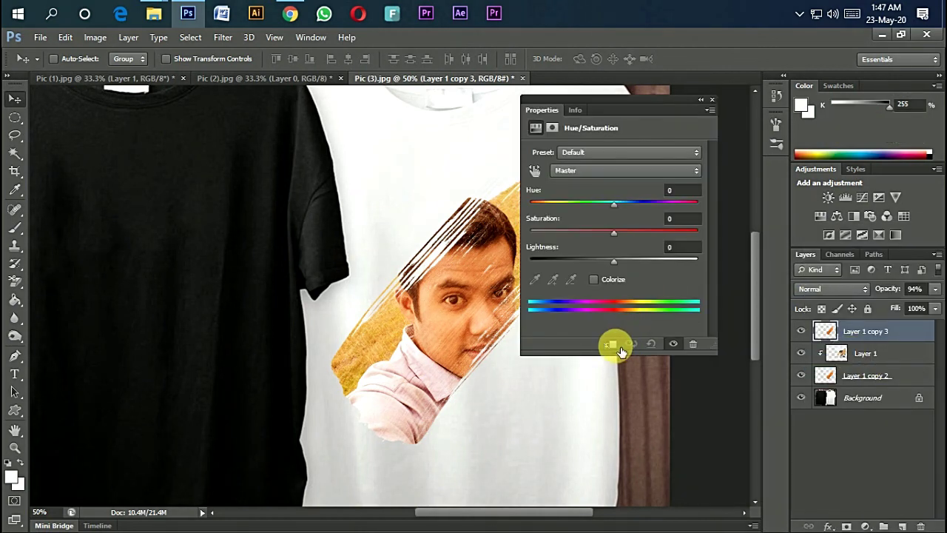
{"action": "left_click", "coordinate": [612, 345]}
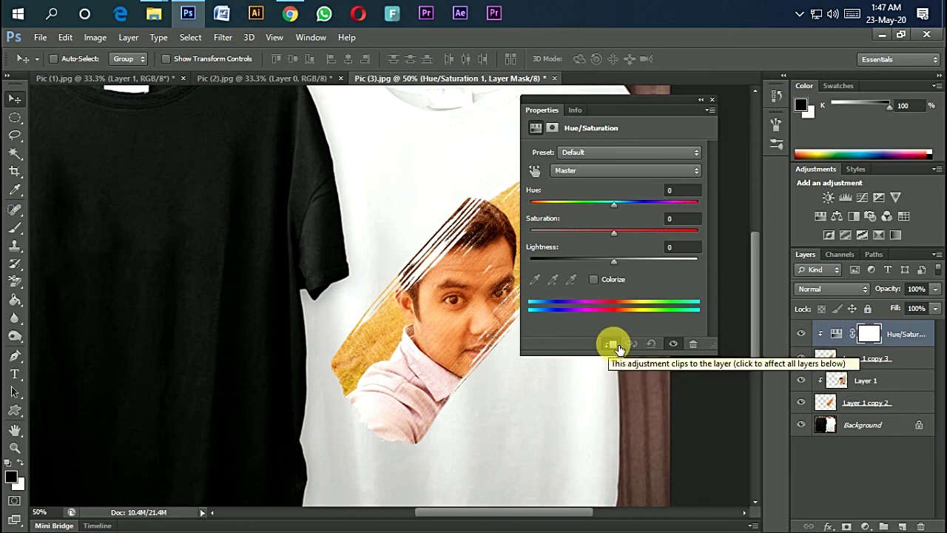
{"action": "left_click_drag", "start_coordinate": [613, 202], "coordinate": [648, 203]}
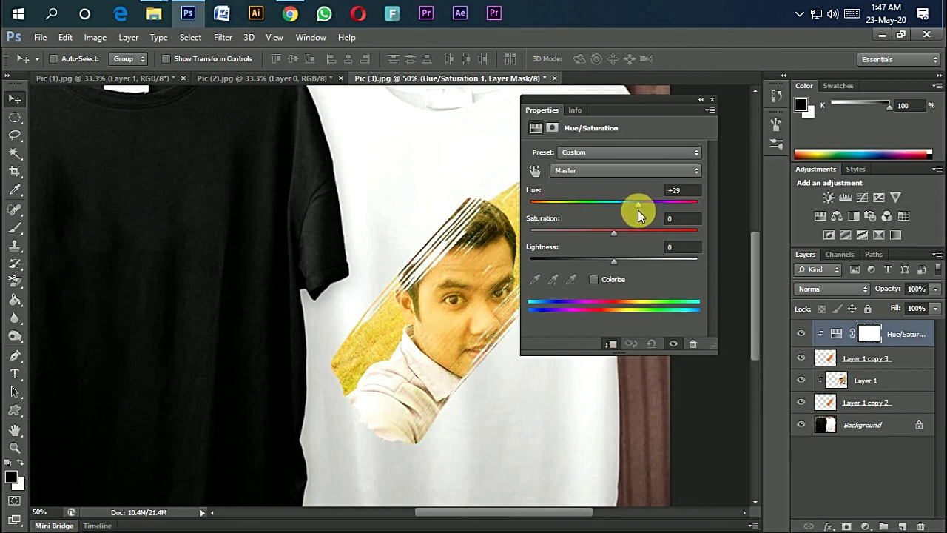
{"action": "mouse_move", "coordinate": [647, 209]}
{"action": "left_mouse_down"}
{"action": "mouse_move", "coordinate": [598, 210]}
{"action": "mouse_move", "coordinate": [630, 234]}
{"action": "left_mouse_up"}
{"action": "mouse_move", "coordinate": [598, 203]}
{"action": "left_mouse_down"}
{"action": "mouse_move", "coordinate": [586, 204]}
{"action": "mouse_move", "coordinate": [606, 201]}
{"action": "left_mouse_up"}
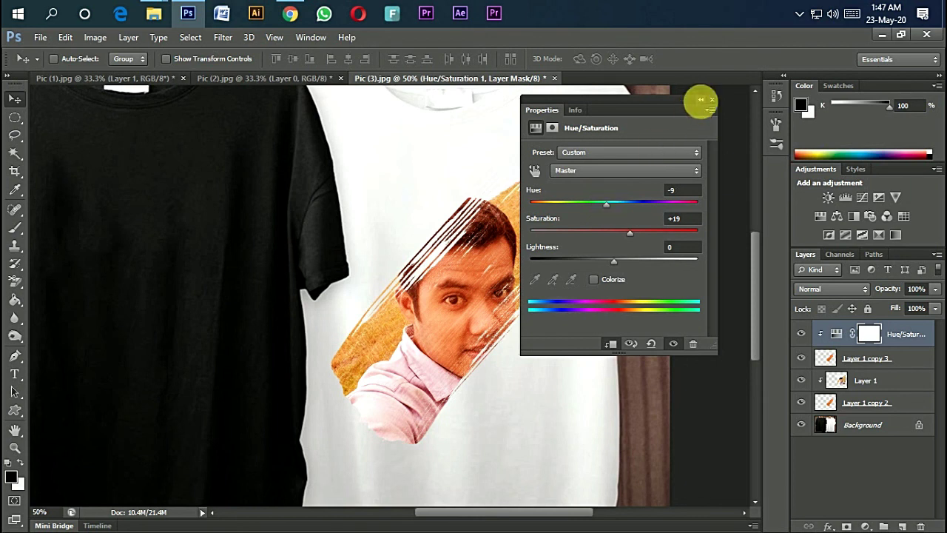
{"action": "left_click", "coordinate": [711, 99]}
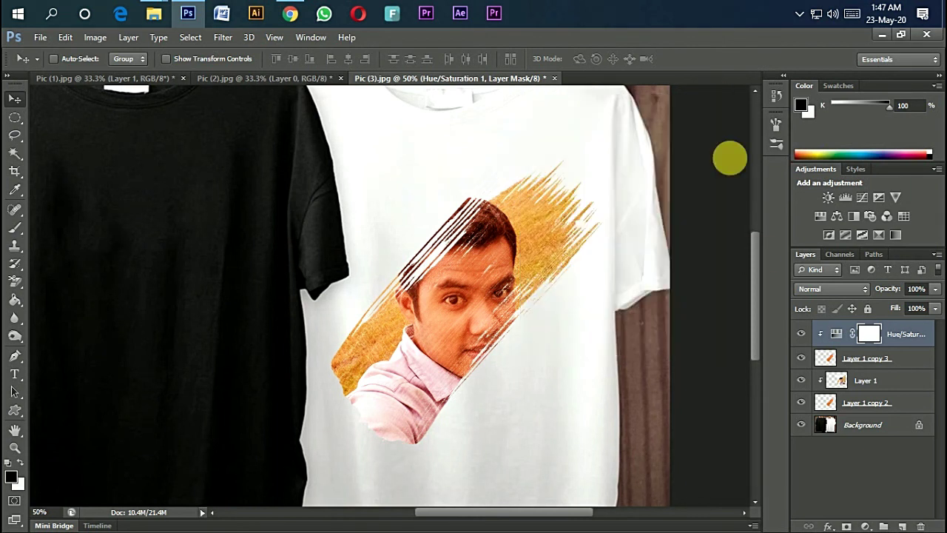
{"action": "left_click", "coordinate": [889, 382]}
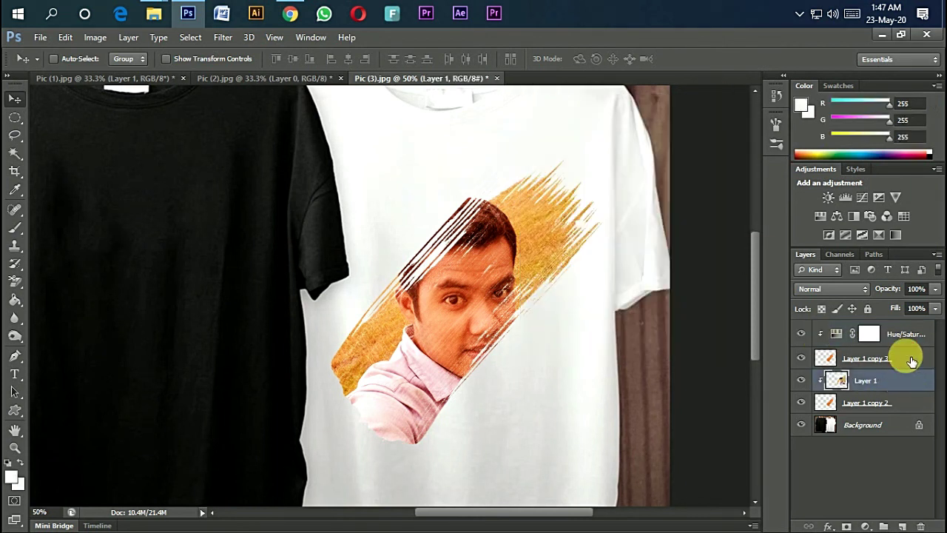
Add a Drop Shadow effect to Layer 1 copy 3 with a 10° angle
{"action": "left_click", "coordinate": [910, 359]}
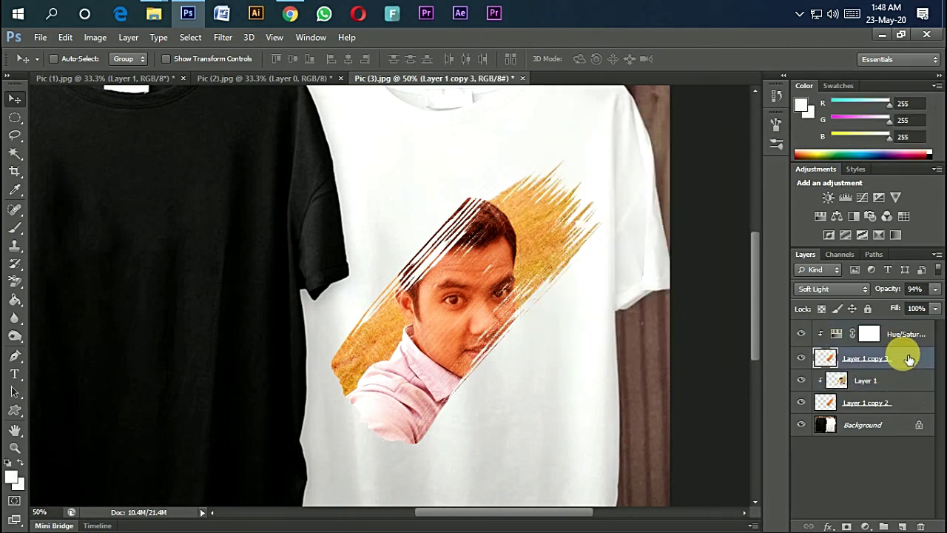
{"action": "left_click", "coordinate": [838, 527]}
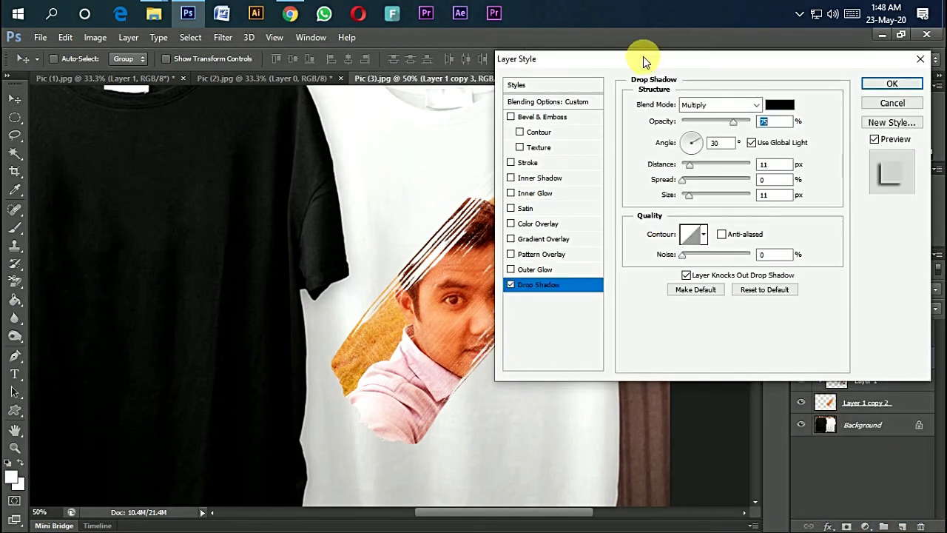
{"action": "left_click_drag", "start_coordinate": [644, 59], "coordinate": [666, 65]}
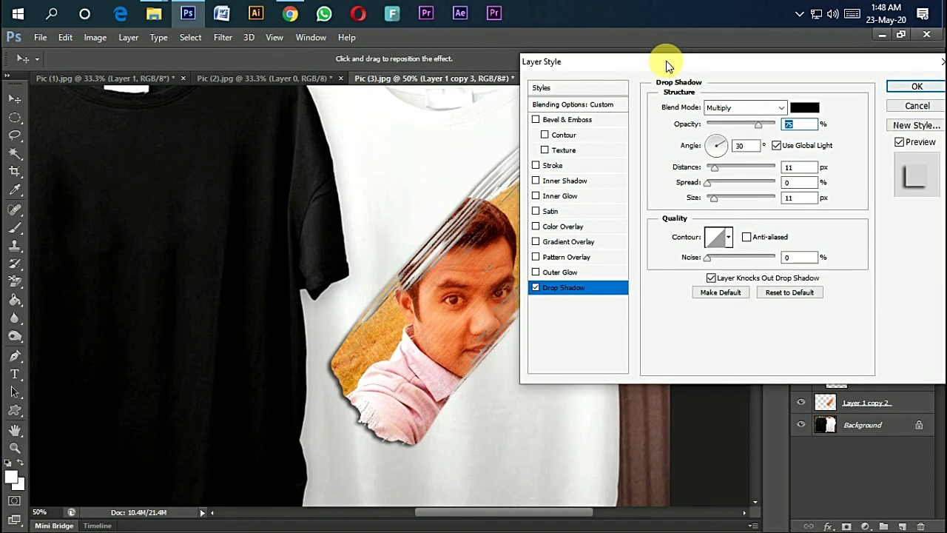
{"action": "left_click", "coordinate": [725, 151]}
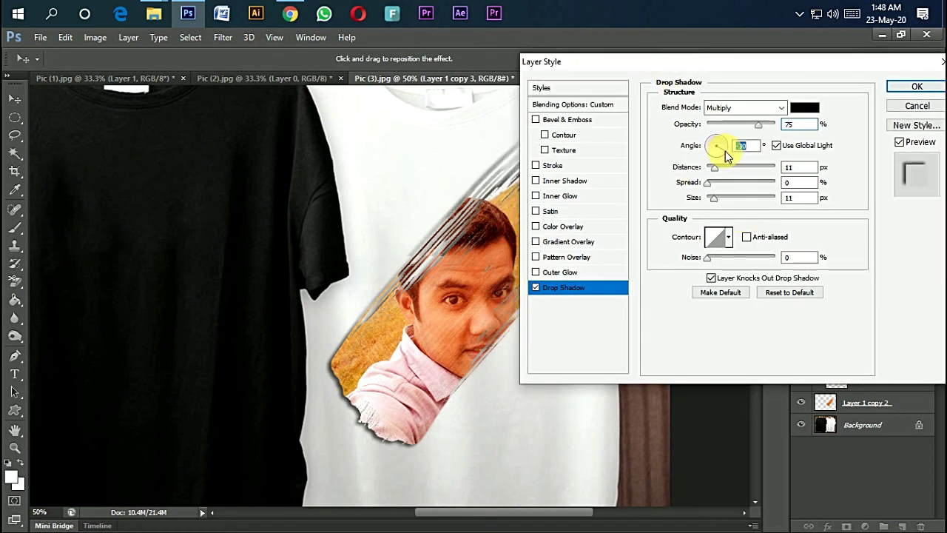
{"action": "left_click_drag", "start_coordinate": [725, 154], "coordinate": [729, 146]}
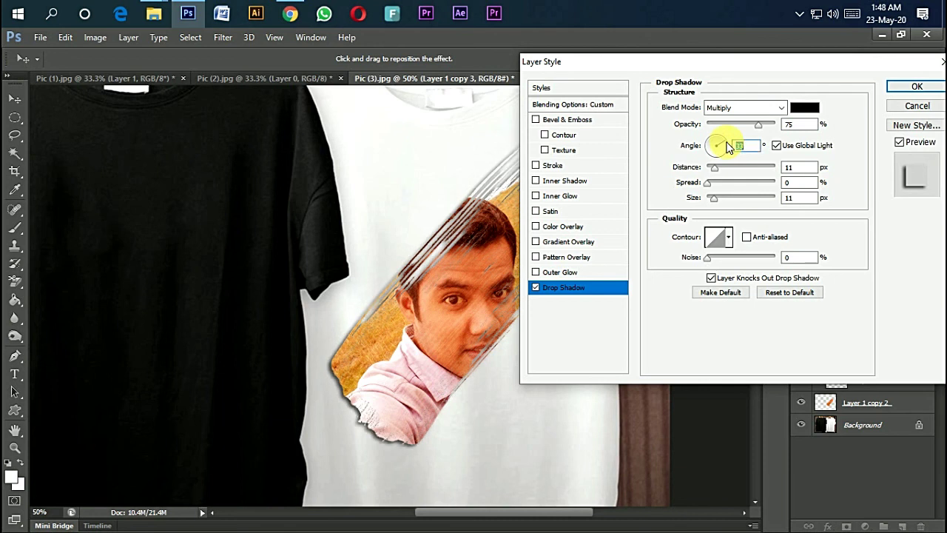
{"action": "left_click_drag", "start_coordinate": [725, 148], "coordinate": [725, 144]}
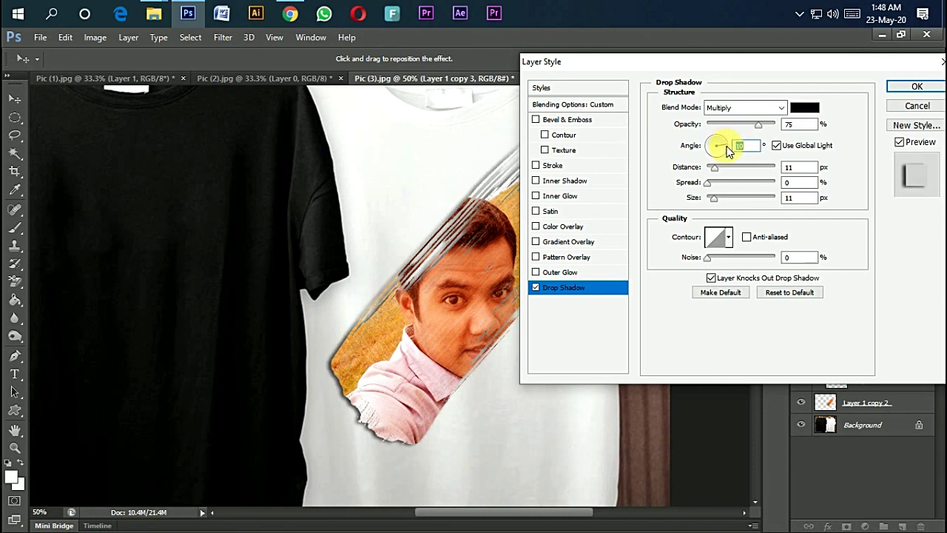
Set the shadow to 21 px distance, 5% spread, 8 px size, lower opacity, and apply it
{"action": "left_click", "coordinate": [721, 167]}
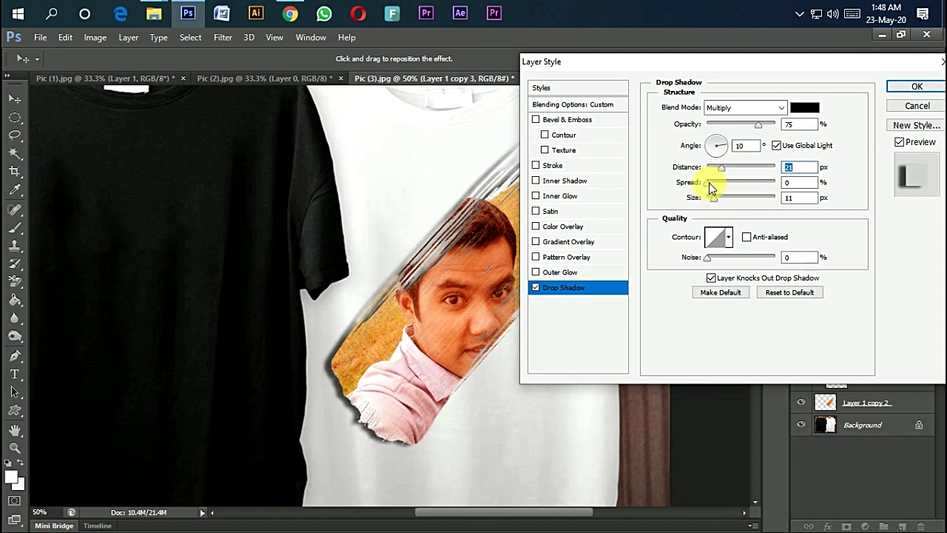
{"action": "left_click", "coordinate": [711, 183]}
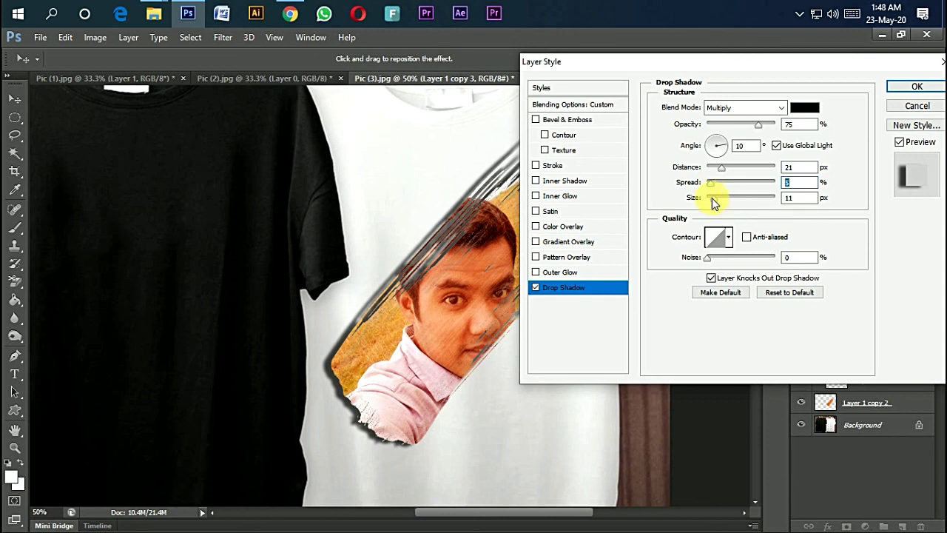
{"action": "left_click", "coordinate": [710, 197]}
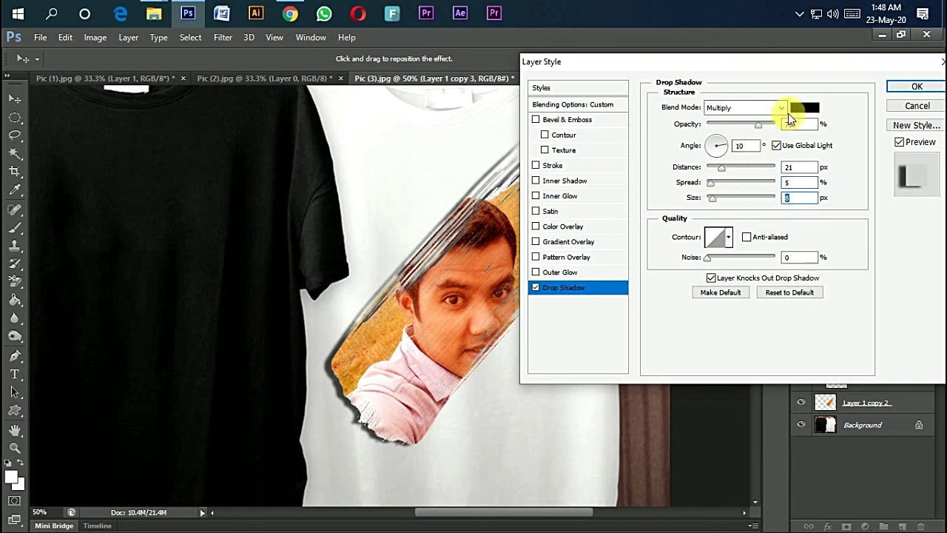
{"action": "left_click", "coordinate": [752, 124]}
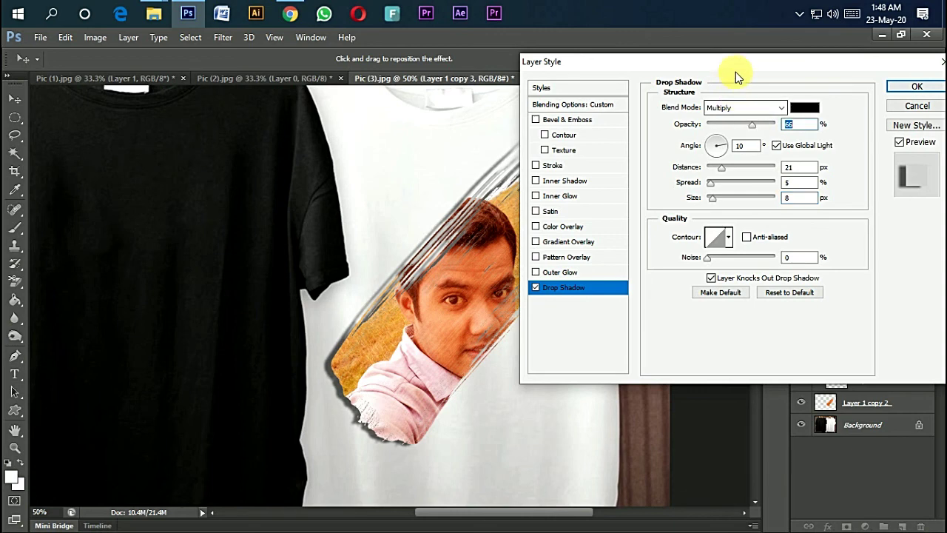
{"action": "left_click_drag", "start_coordinate": [750, 67], "coordinate": [800, 70]}
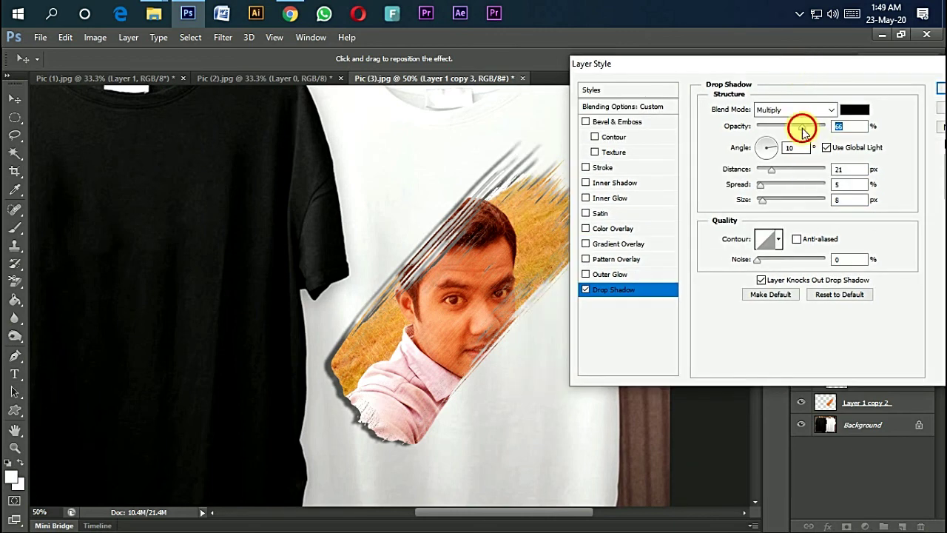
{"action": "left_click_drag", "start_coordinate": [802, 127], "coordinate": [790, 129]}
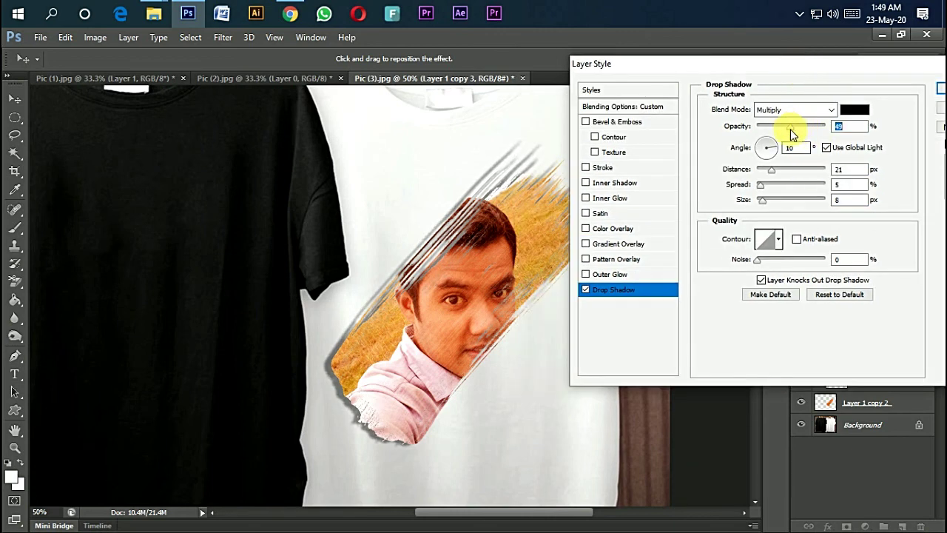
{"action": "left_click", "coordinate": [940, 89]}
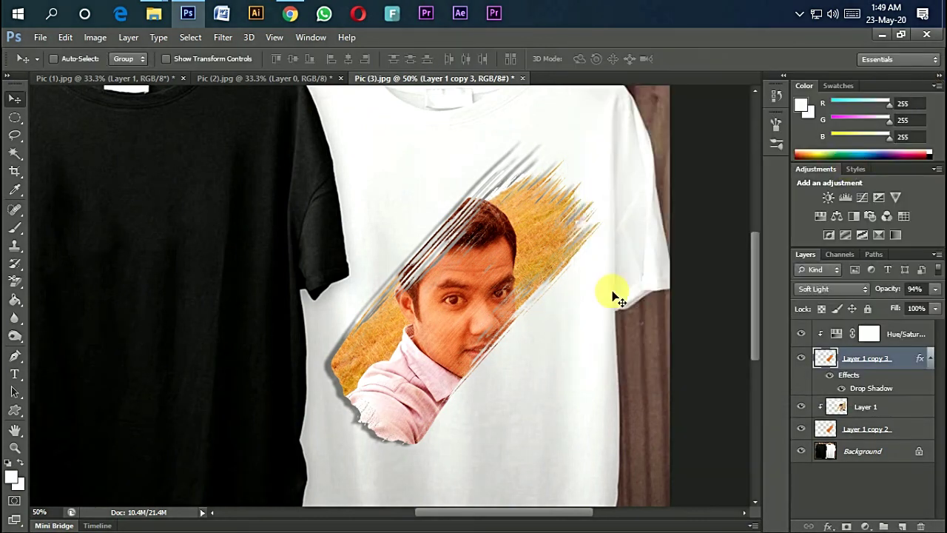
Create Group 1 and move the portrait layers and Hue/Saturation adjustment into it
{"action": "key", "text": "ctrl+0"}
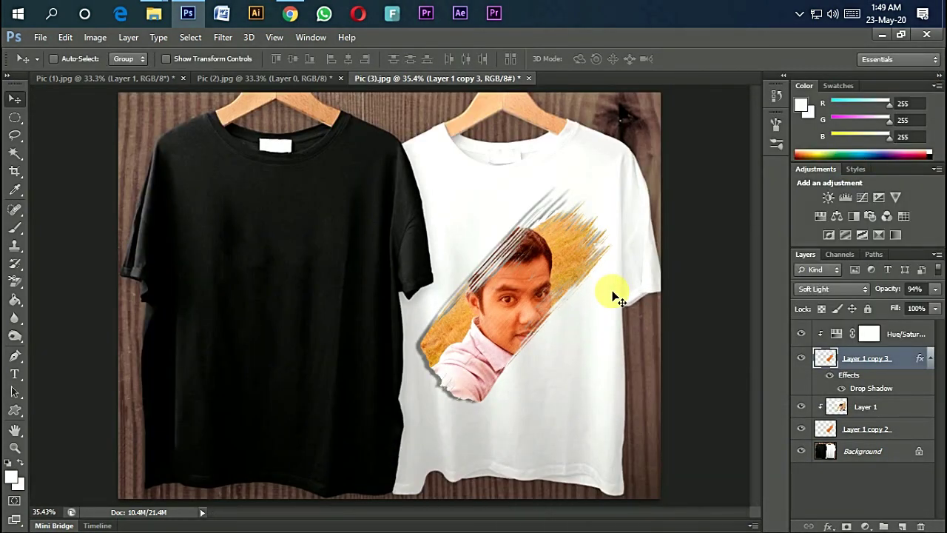
{"action": "left_click", "coordinate": [899, 408]}
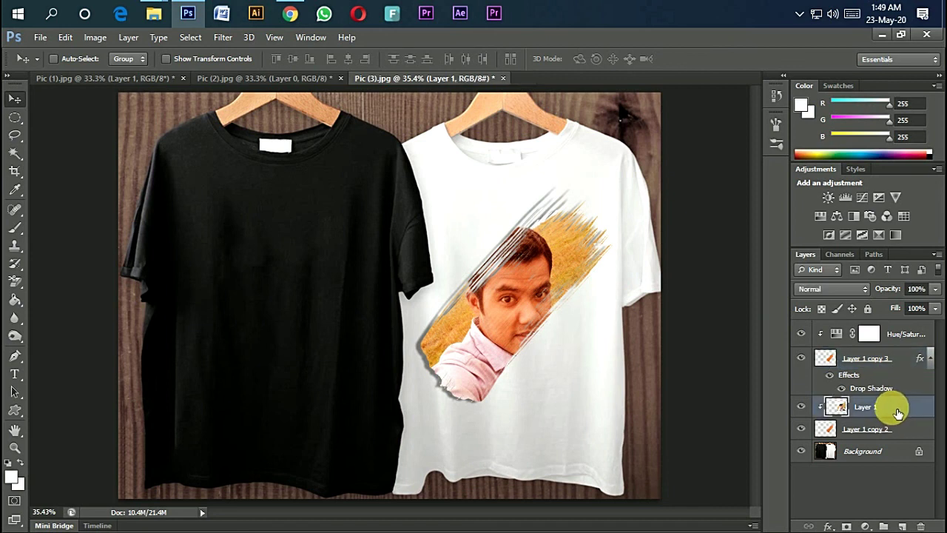
{"action": "left_click", "coordinate": [905, 338], "text": "shift"}
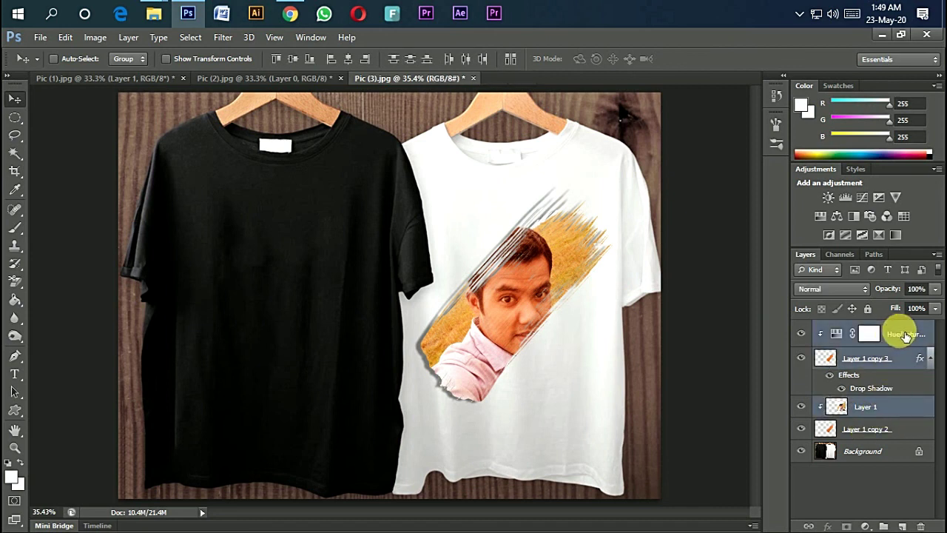
{"action": "left_click", "coordinate": [883, 526]}
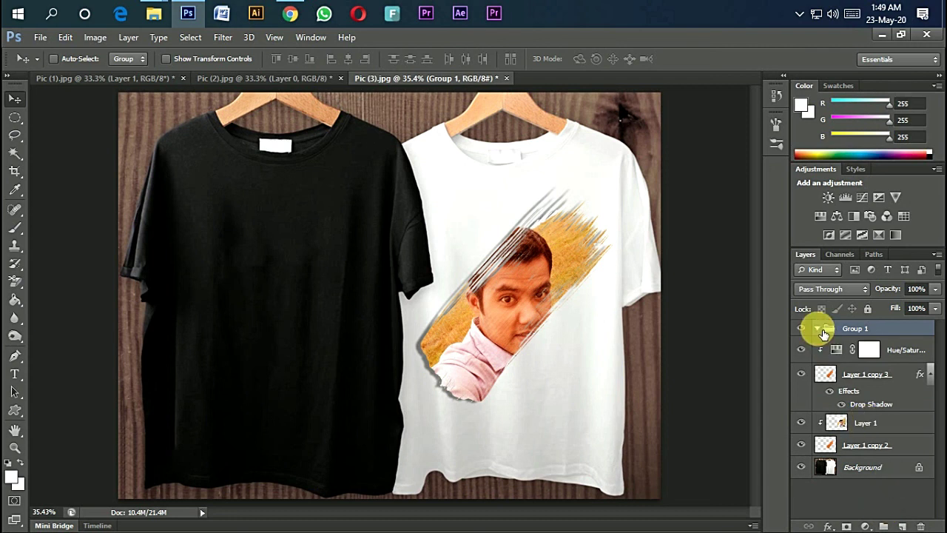
{"action": "left_click", "coordinate": [904, 347]}
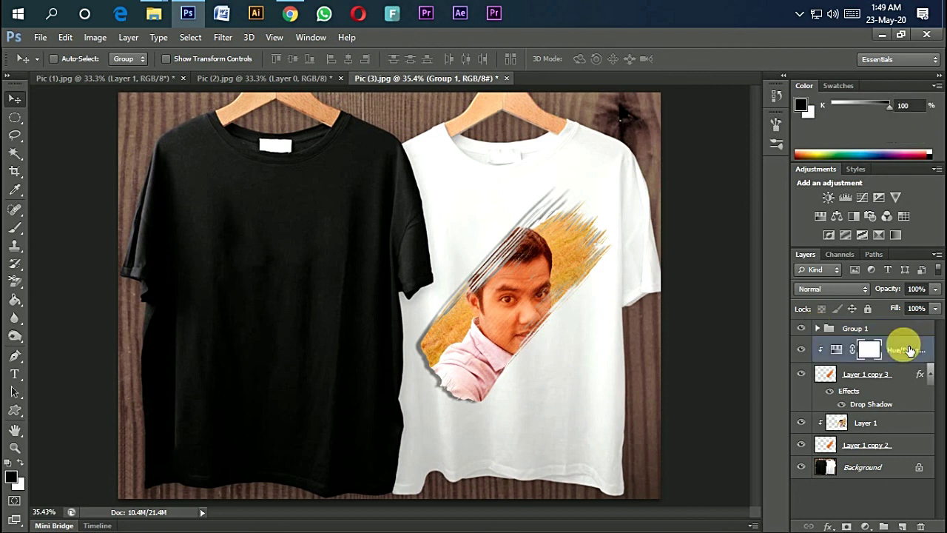
{"action": "left_click", "coordinate": [896, 429], "text": "shift"}
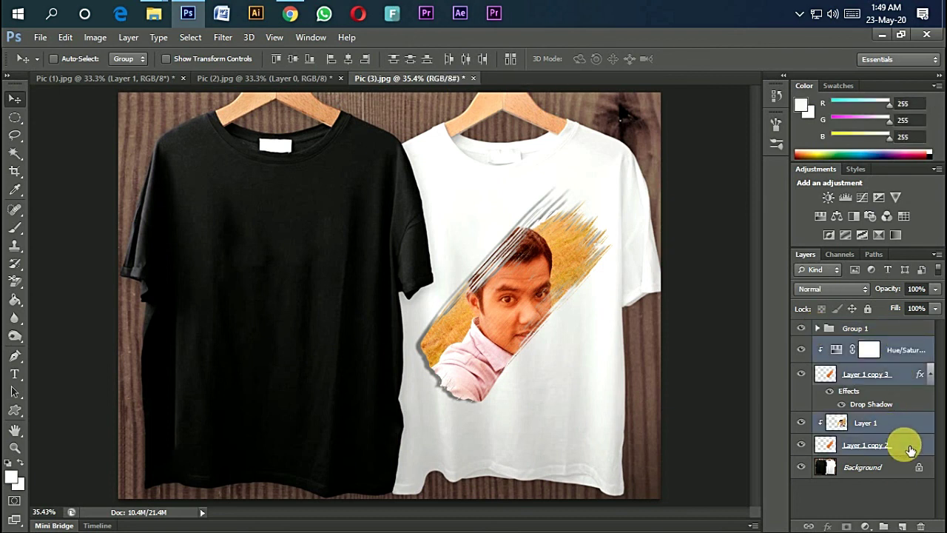
{"action": "mouse_move", "coordinate": [905, 444]}
{"action": "left_mouse_down"}
{"action": "mouse_move", "coordinate": [887, 344]}
{"action": "mouse_move", "coordinate": [848, 333]}
{"action": "left_mouse_up"}
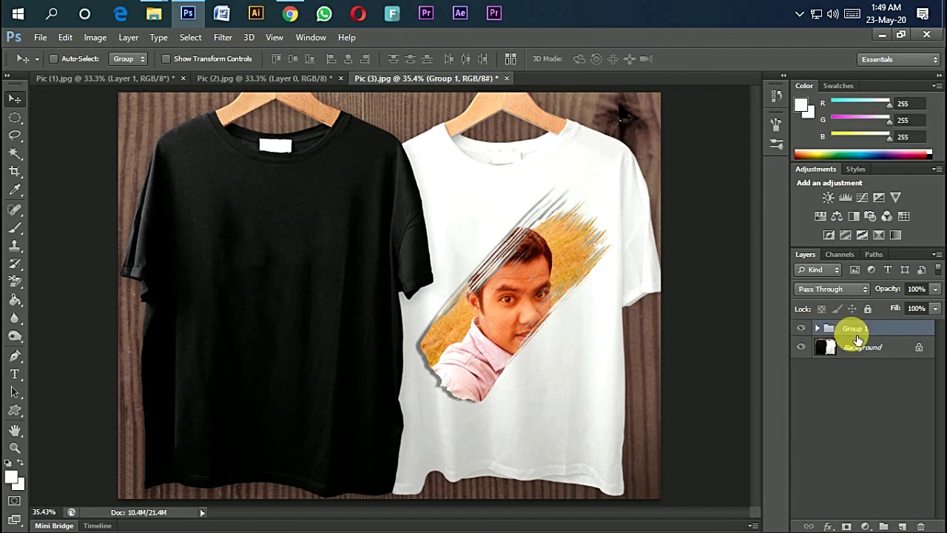
Try Difference, Screen and Multiply blend modes on Group 1, settling on Darken
{"action": "left_click", "coordinate": [836, 288]}
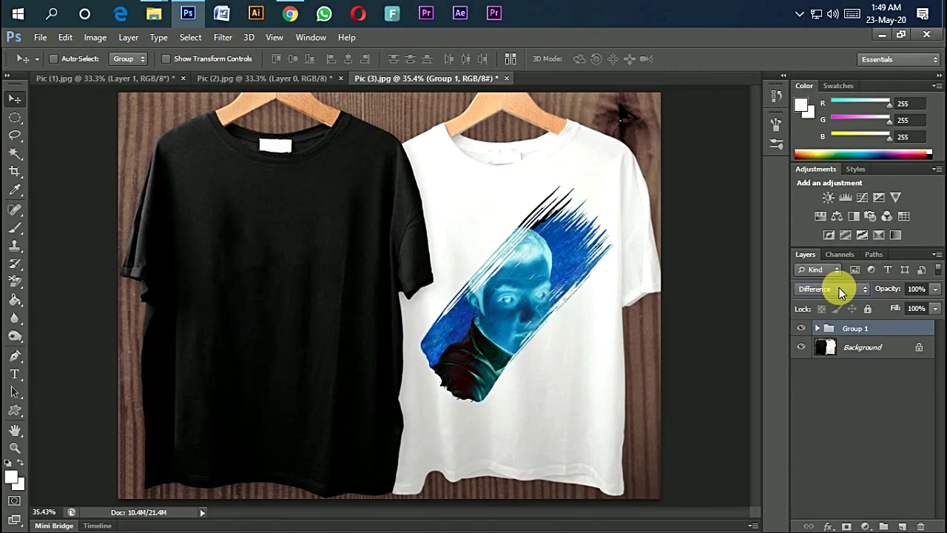
{"action": "left_click", "coordinate": [836, 289]}
{"action": "left_click", "coordinate": [819, 139]}
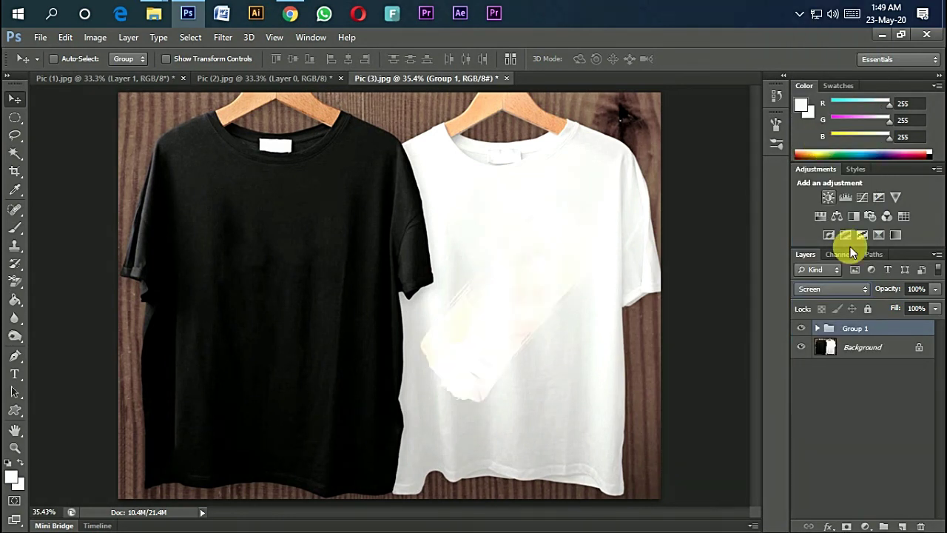
{"action": "left_click", "coordinate": [832, 288]}
{"action": "left_click", "coordinate": [814, 74]}
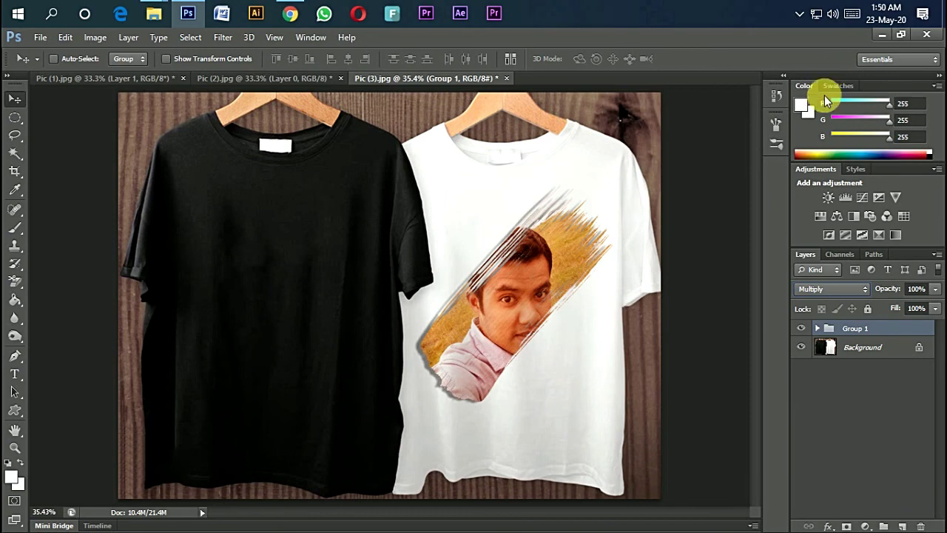
{"action": "left_click", "coordinate": [633, 296]}
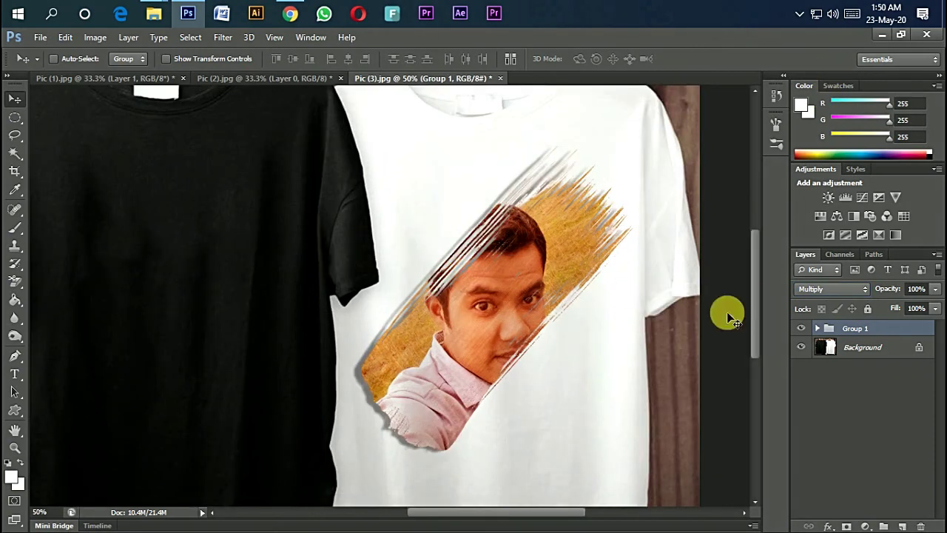
{"action": "left_click", "coordinate": [847, 291]}
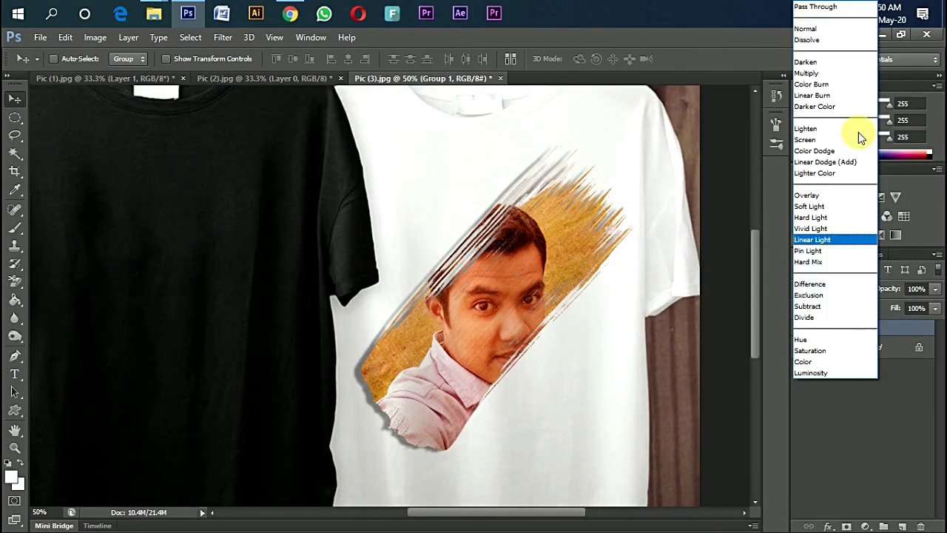
{"action": "left_click", "coordinate": [824, 62]}
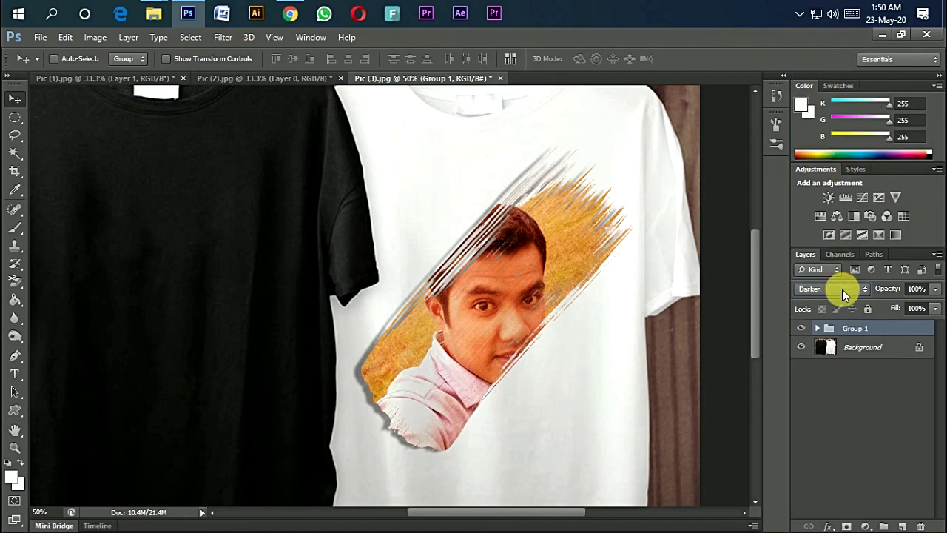
{"action": "key", "text": "ctrl+0"}
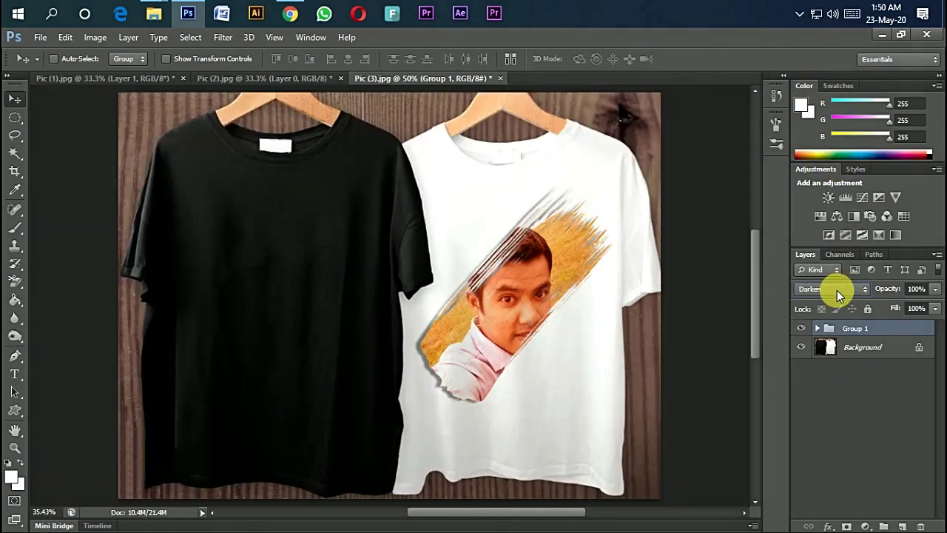
Duplicate Group 1 as a new group named Group 2
{"action": "right_click", "coordinate": [894, 332]}
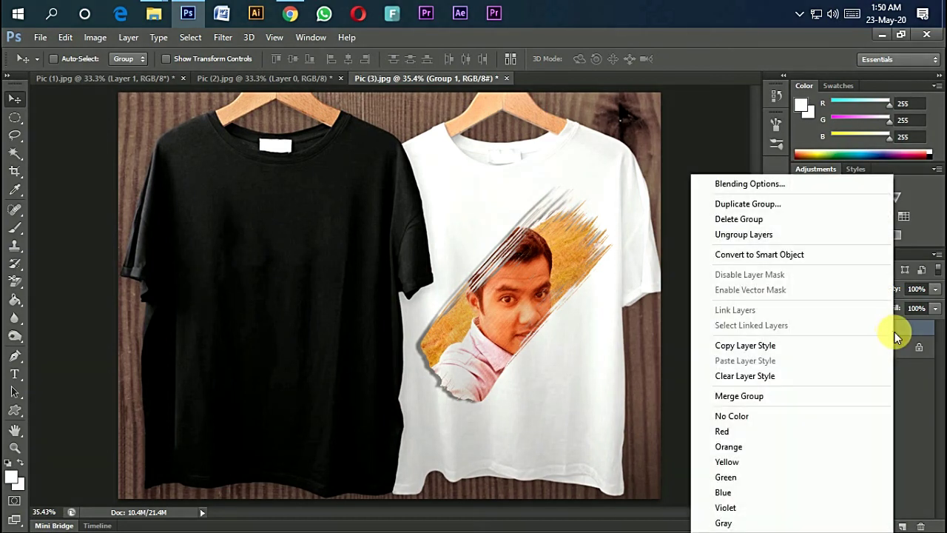
{"action": "left_click", "coordinate": [777, 204]}
{"action": "left_click", "coordinate": [411, 174]}
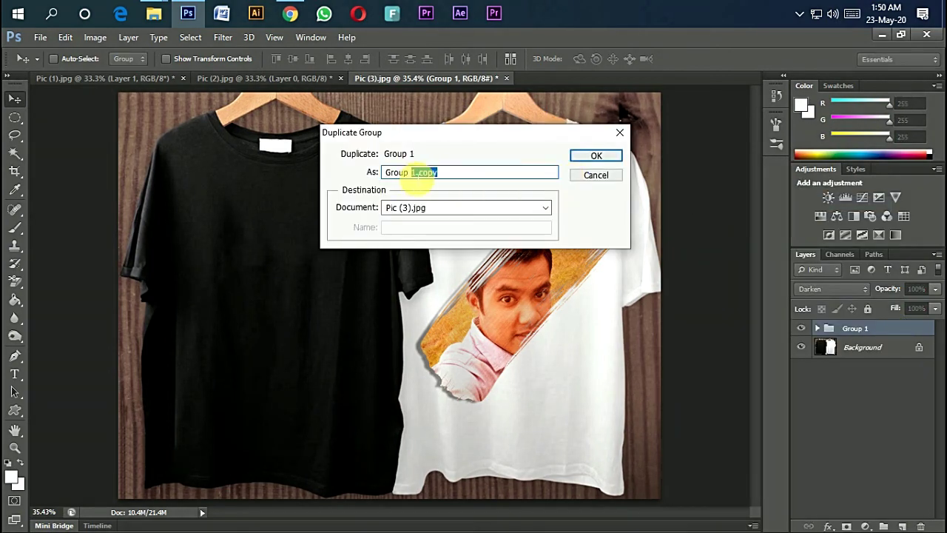
{"action": "type", "text": "2"}
{"action": "left_click", "coordinate": [596, 155]}
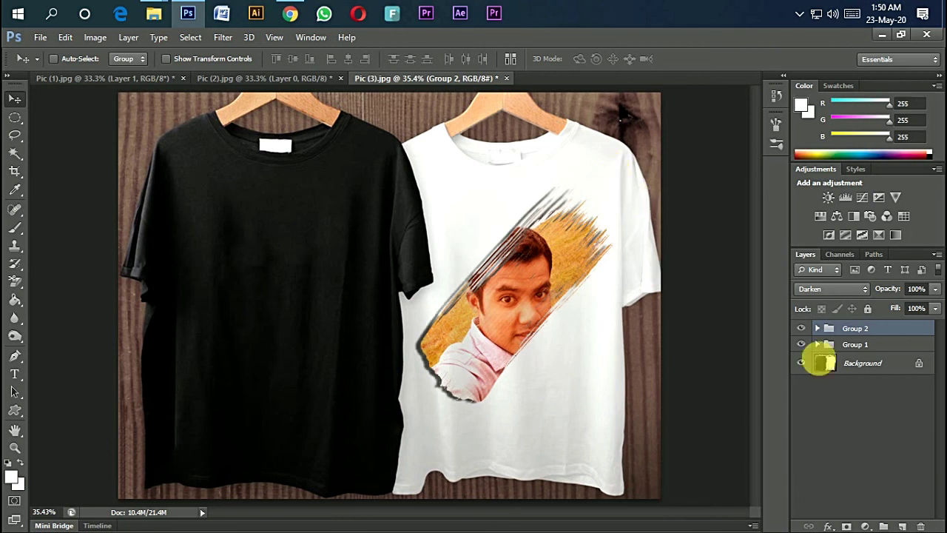
Move Group 2's portrait onto the black shirt and set its blend mode to Screen
{"action": "mouse_move", "coordinate": [551, 285]}
{"action": "left_mouse_down"}
{"action": "mouse_move", "coordinate": [298, 283]}
{"action": "mouse_move", "coordinate": [307, 278]}
{"action": "left_mouse_up"}
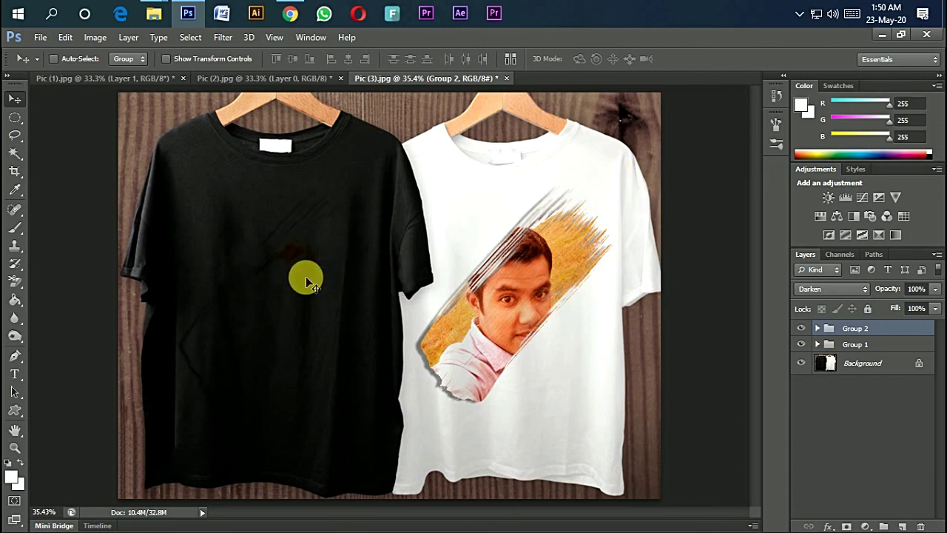
{"action": "left_click", "coordinate": [833, 289]}
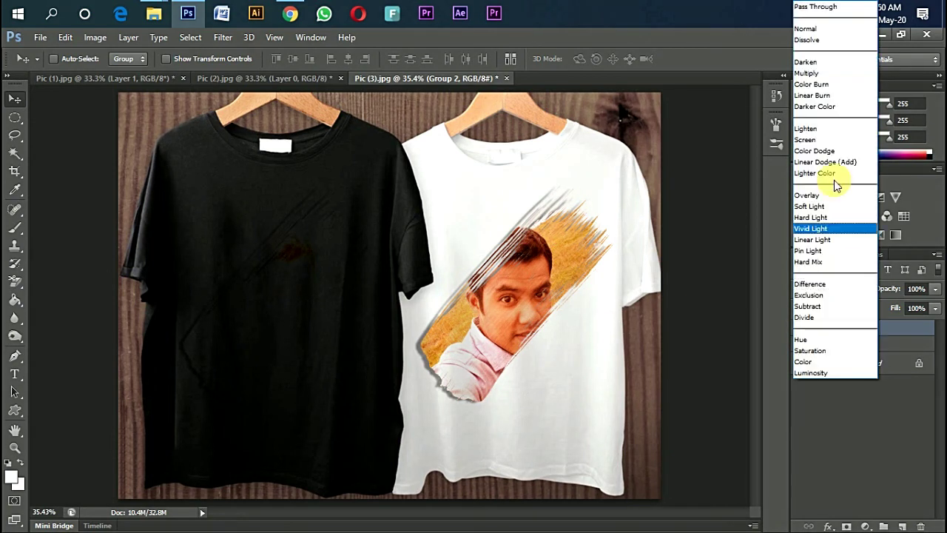
{"action": "left_click", "coordinate": [829, 140]}
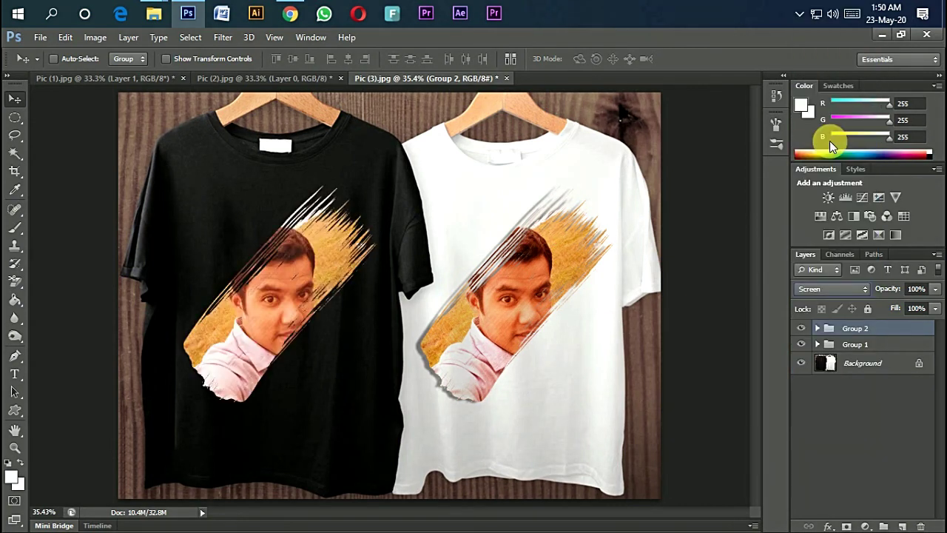
{"action": "mouse_move", "coordinate": [311, 303]}
{"action": "left_mouse_down"}
{"action": "mouse_move", "coordinate": [365, 303]}
{"action": "mouse_move", "coordinate": [332, 294]}
{"action": "left_mouse_up"}
Add a Black & White adjustment layer above Layer 1 inside Group 2
{"action": "left_click", "coordinate": [816, 328]}
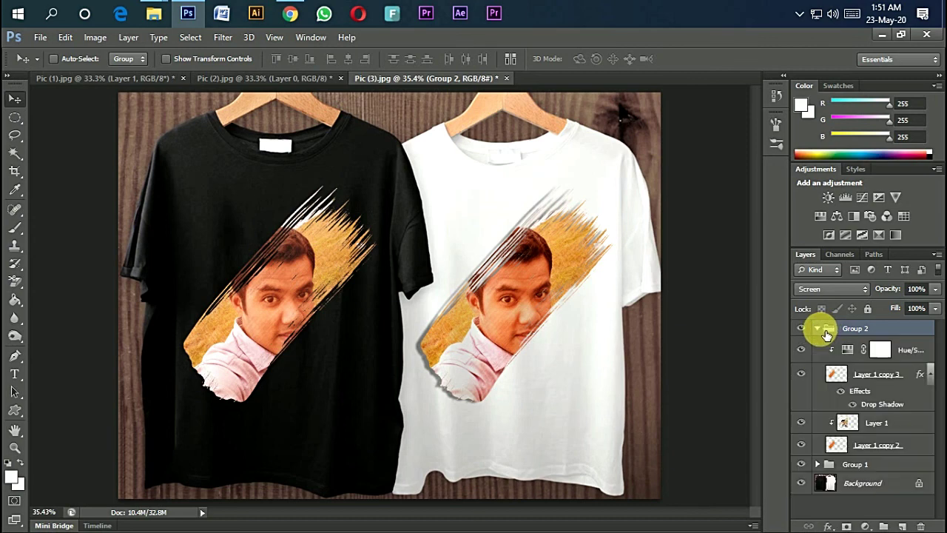
{"action": "left_click", "coordinate": [903, 423]}
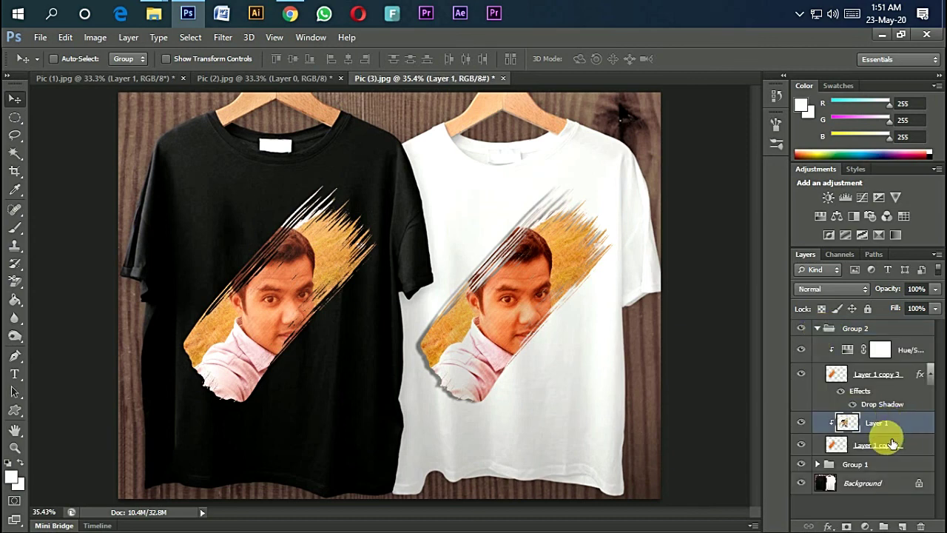
{"action": "left_click", "coordinate": [830, 526]}
{"action": "left_click", "coordinate": [865, 526]}
{"action": "left_click", "coordinate": [852, 387]}
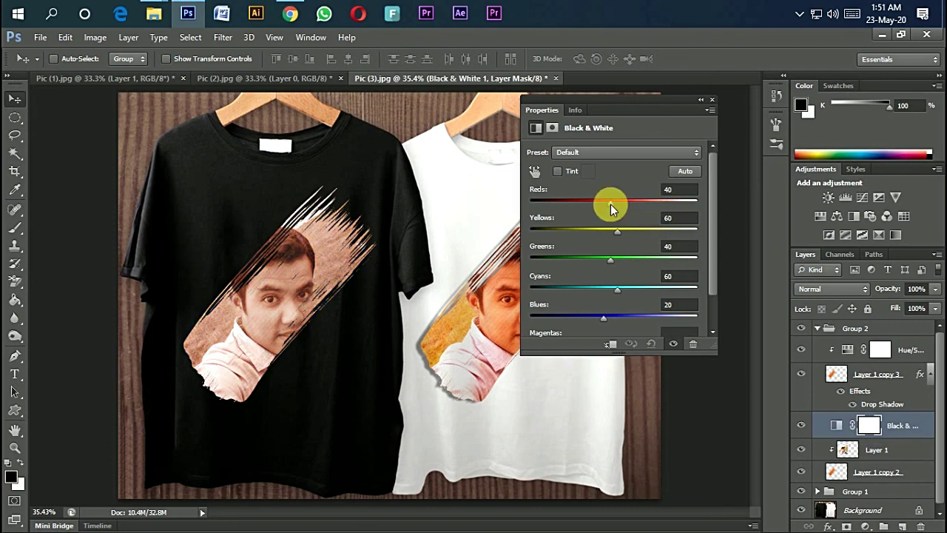
Tune the Black & White sliders: raise Reds, lower Greens, and push Yellows to 174
{"action": "left_click_drag", "start_coordinate": [617, 232], "coordinate": [647, 231]}
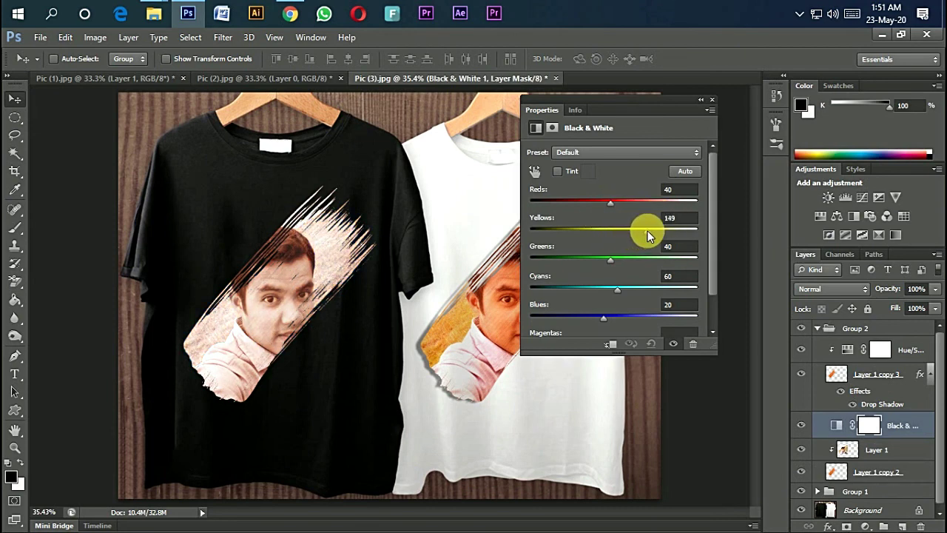
{"action": "left_click_drag", "start_coordinate": [602, 202], "coordinate": [627, 202]}
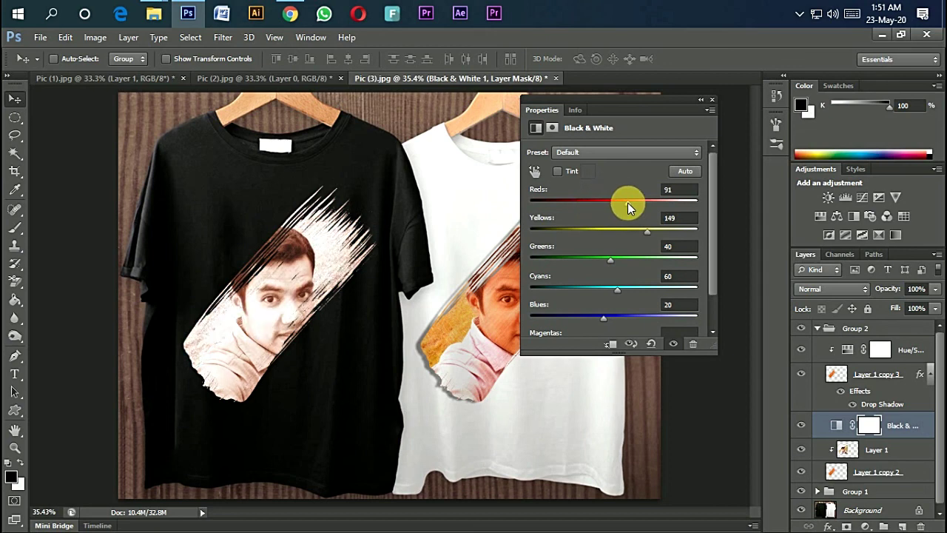
{"action": "mouse_move", "coordinate": [611, 259]}
{"action": "left_mouse_down"}
{"action": "mouse_move", "coordinate": [597, 259]}
{"action": "mouse_move", "coordinate": [643, 292]}
{"action": "mouse_move", "coordinate": [694, 295]}
{"action": "left_mouse_up"}
{"action": "left_click_drag", "start_coordinate": [649, 231], "coordinate": [655, 231]}
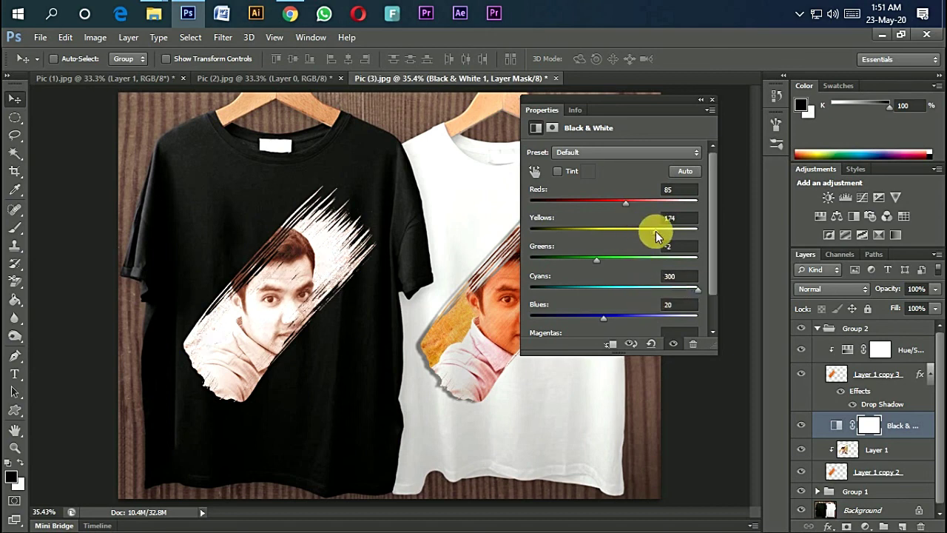
{"action": "left_click", "coordinate": [711, 101]}
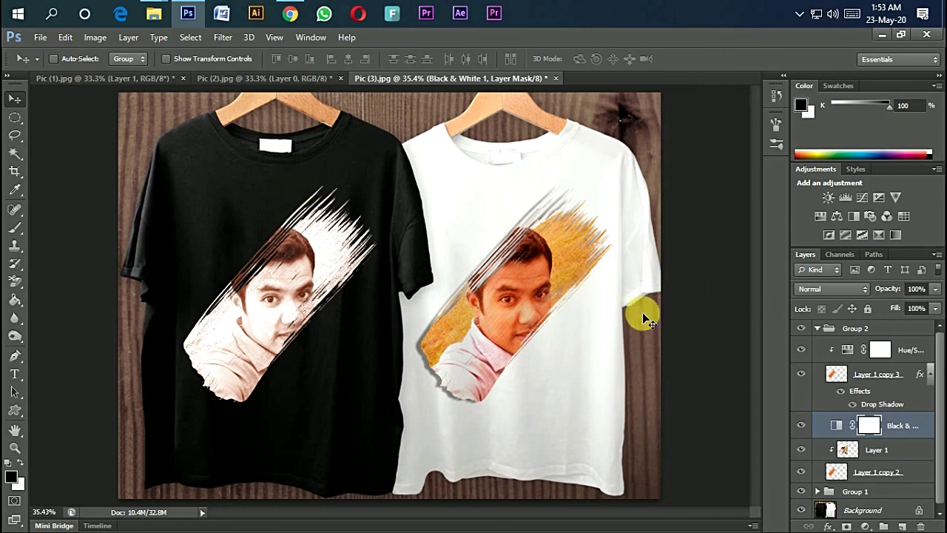
Save the mockup as JPEG 'T-shirt Design', then return to the New folder window
{"action": "left_click", "coordinate": [40, 37]}
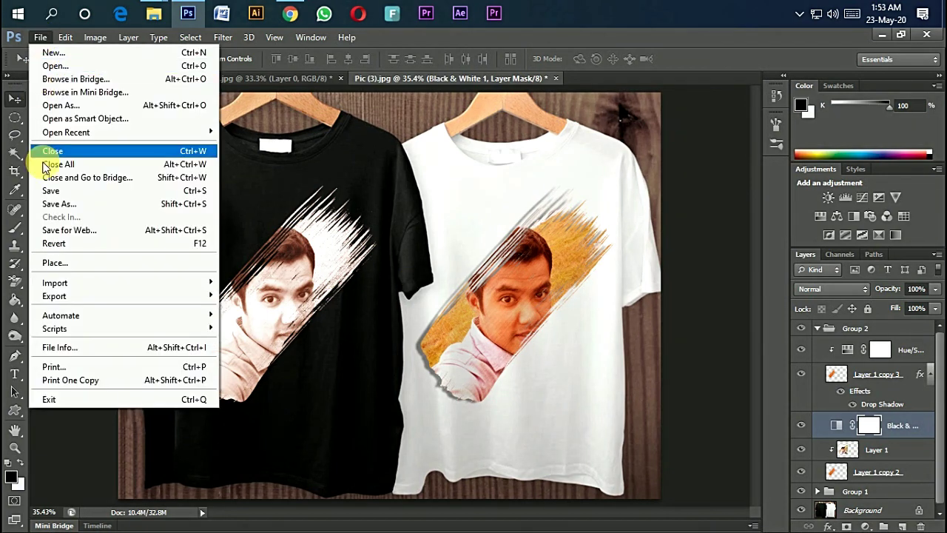
{"action": "left_click", "coordinate": [67, 194]}
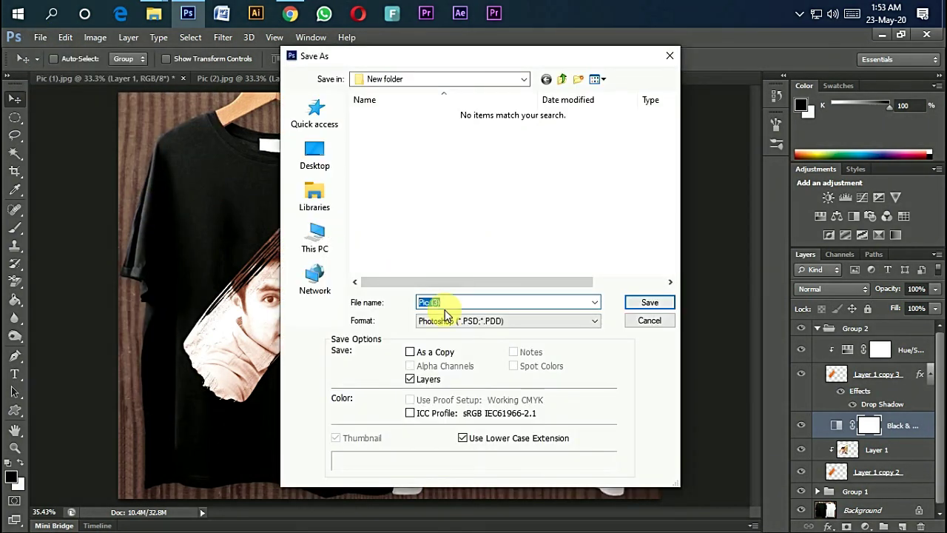
{"action": "type", "text": "T-shirt Design"}
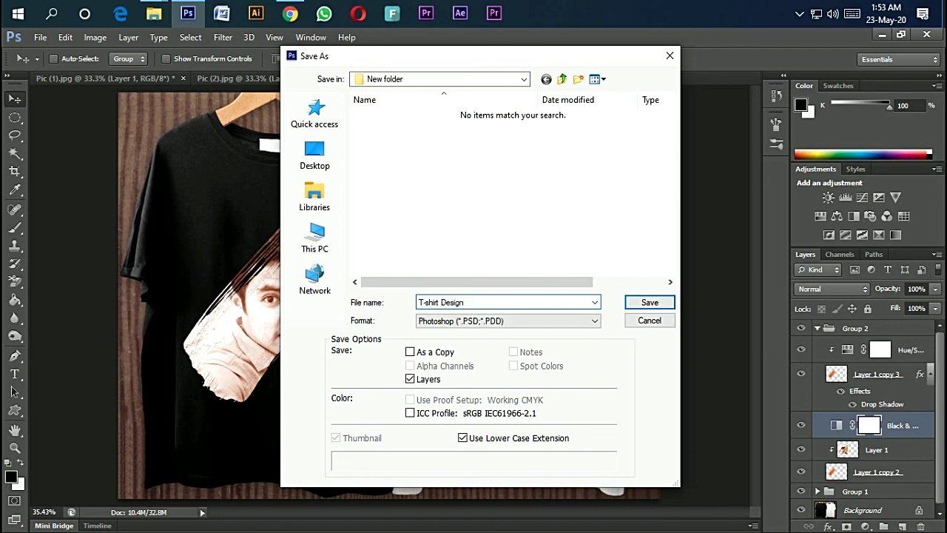
{"action": "left_click", "coordinate": [594, 321]}
{"action": "left_click", "coordinate": [592, 363]}
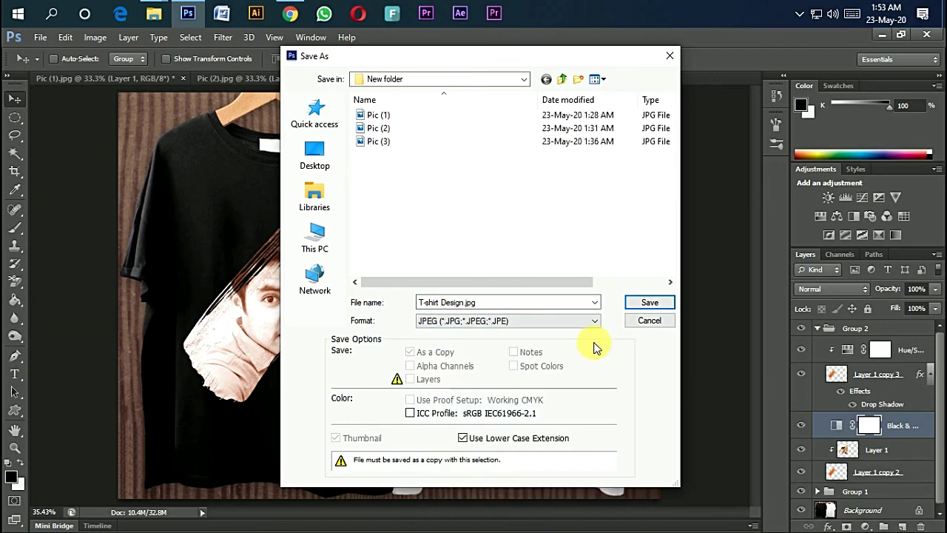
{"action": "left_click", "coordinate": [642, 308]}
{"action": "left_click", "coordinate": [581, 121]}
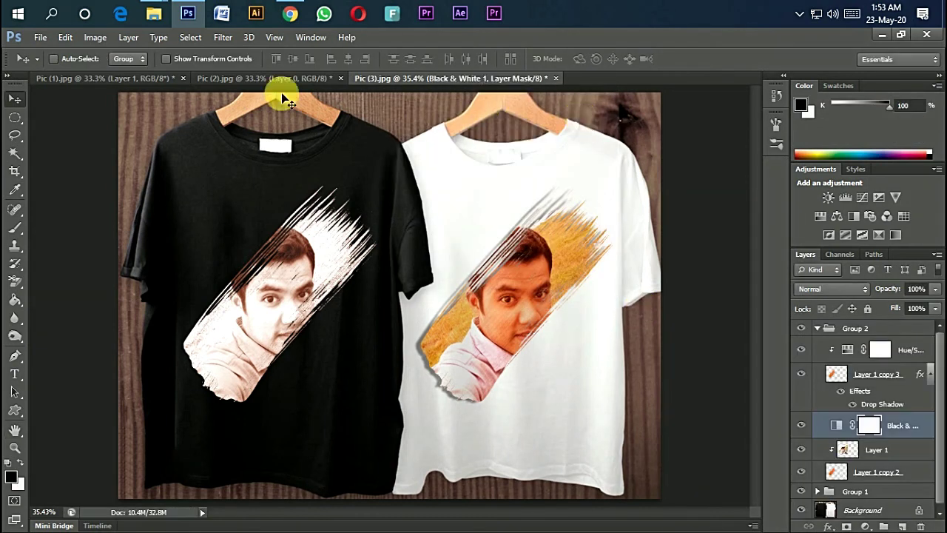
{"action": "left_click", "coordinate": [154, 19]}
{"action": "left_click", "coordinate": [360, 97]}
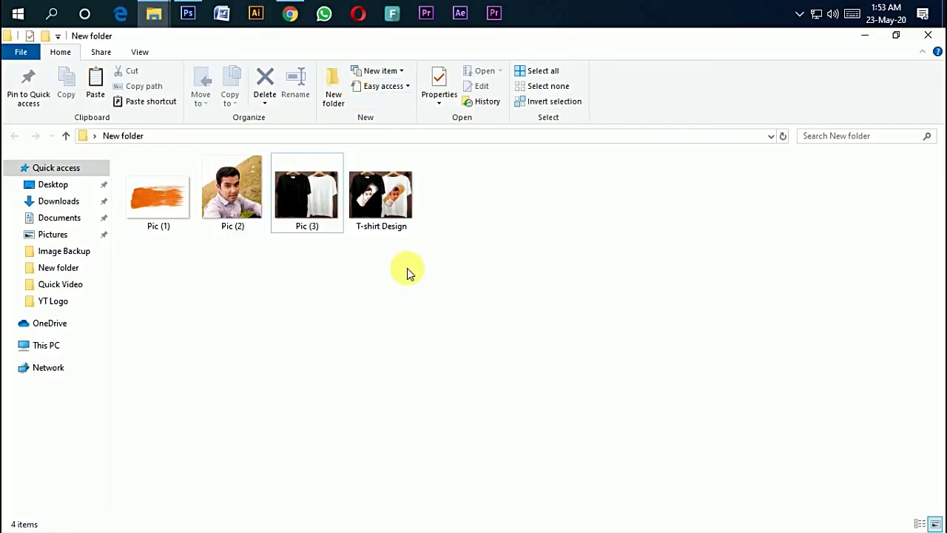
Open T-shirt Design from New folder in the image viewer
{"action": "left_click", "coordinate": [401, 222]}
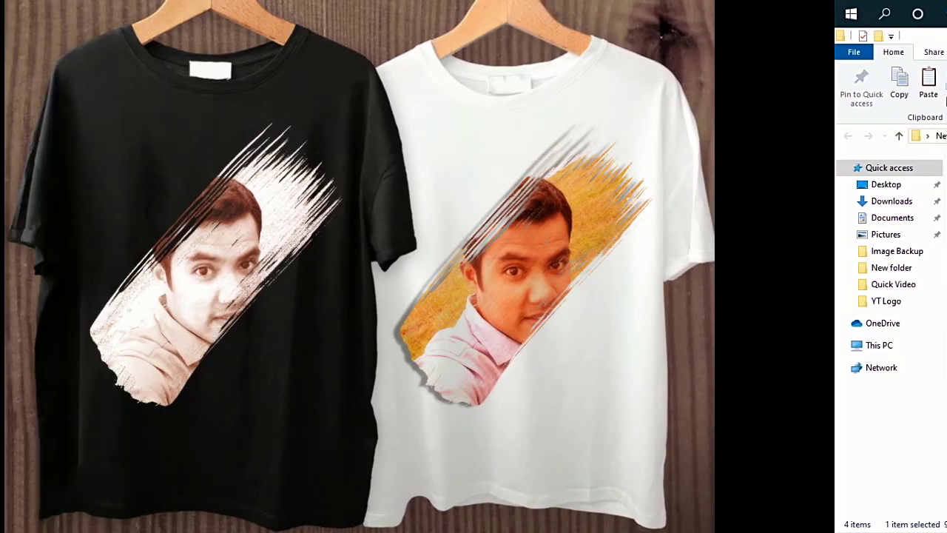